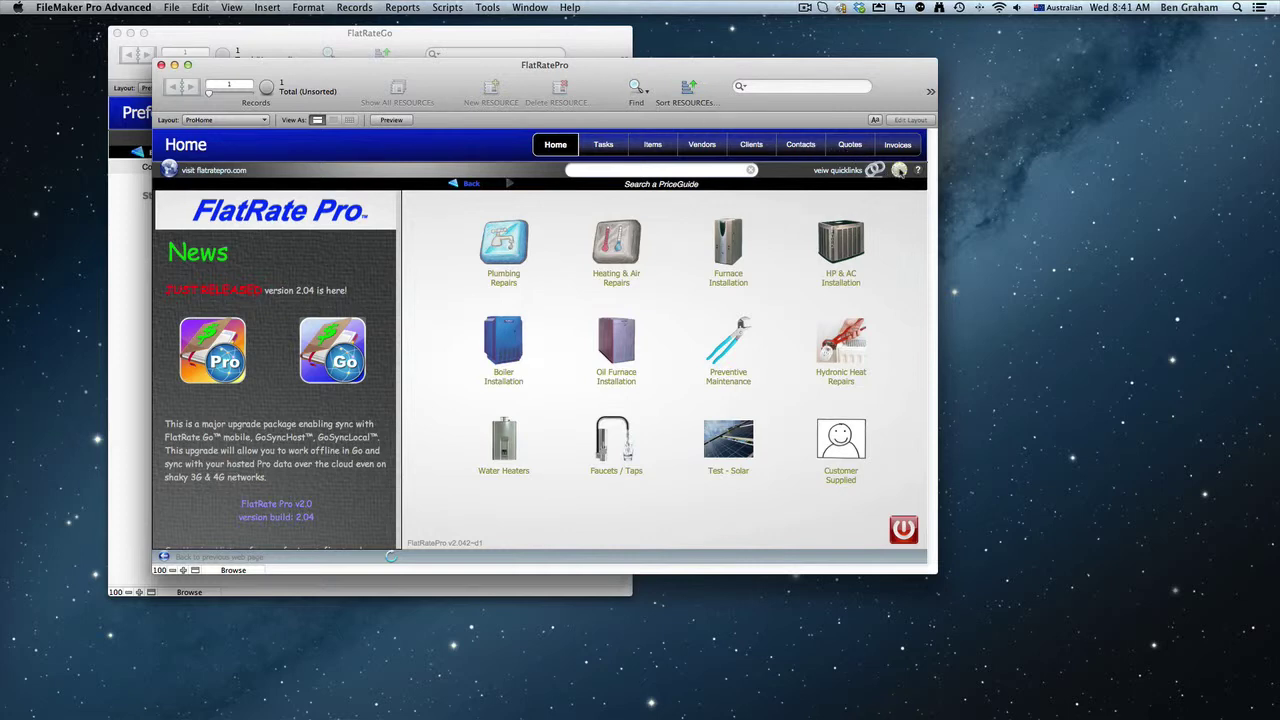
Open the external data sources list from FlatRate Pro's administration preferences.
click(899, 170)
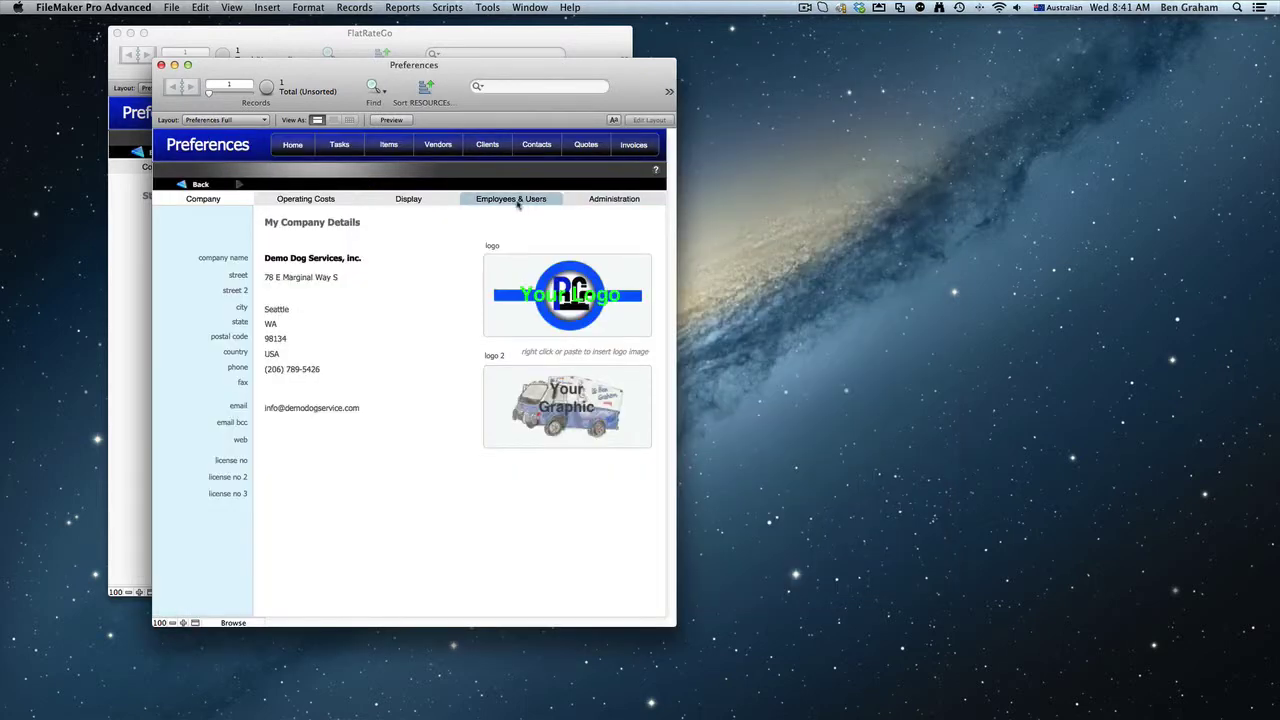
click(598, 200)
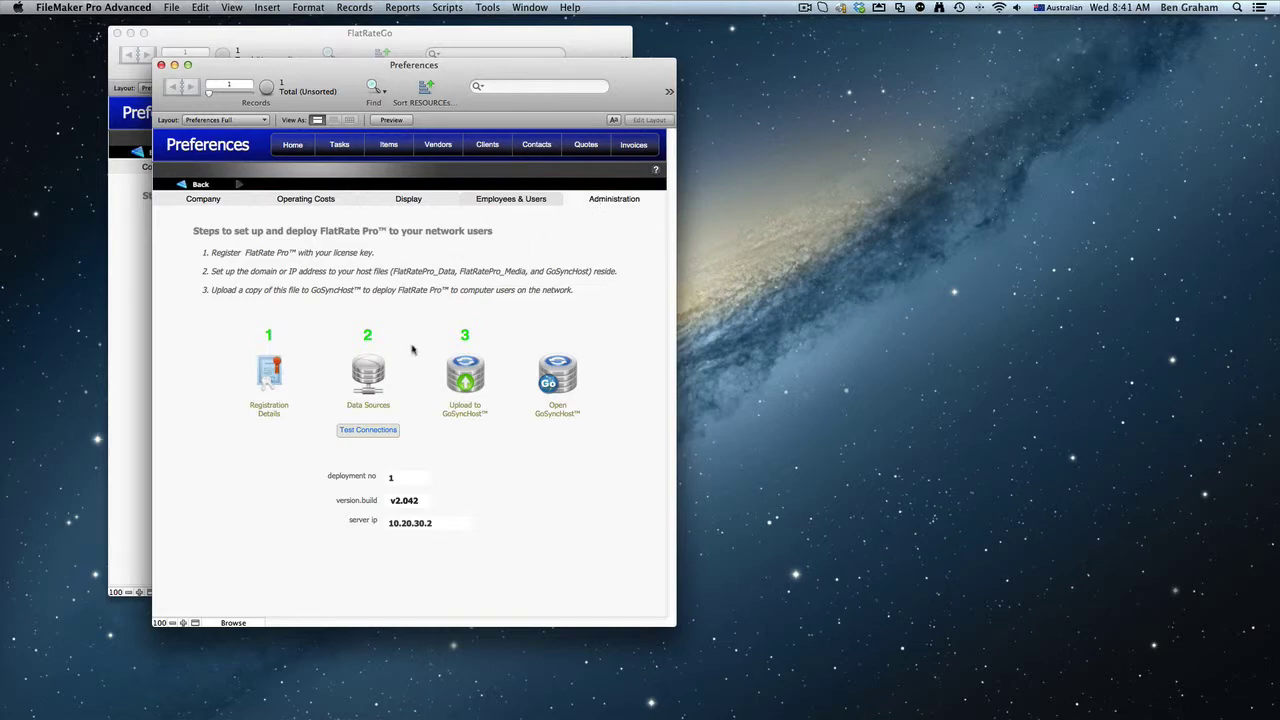
click(369, 371)
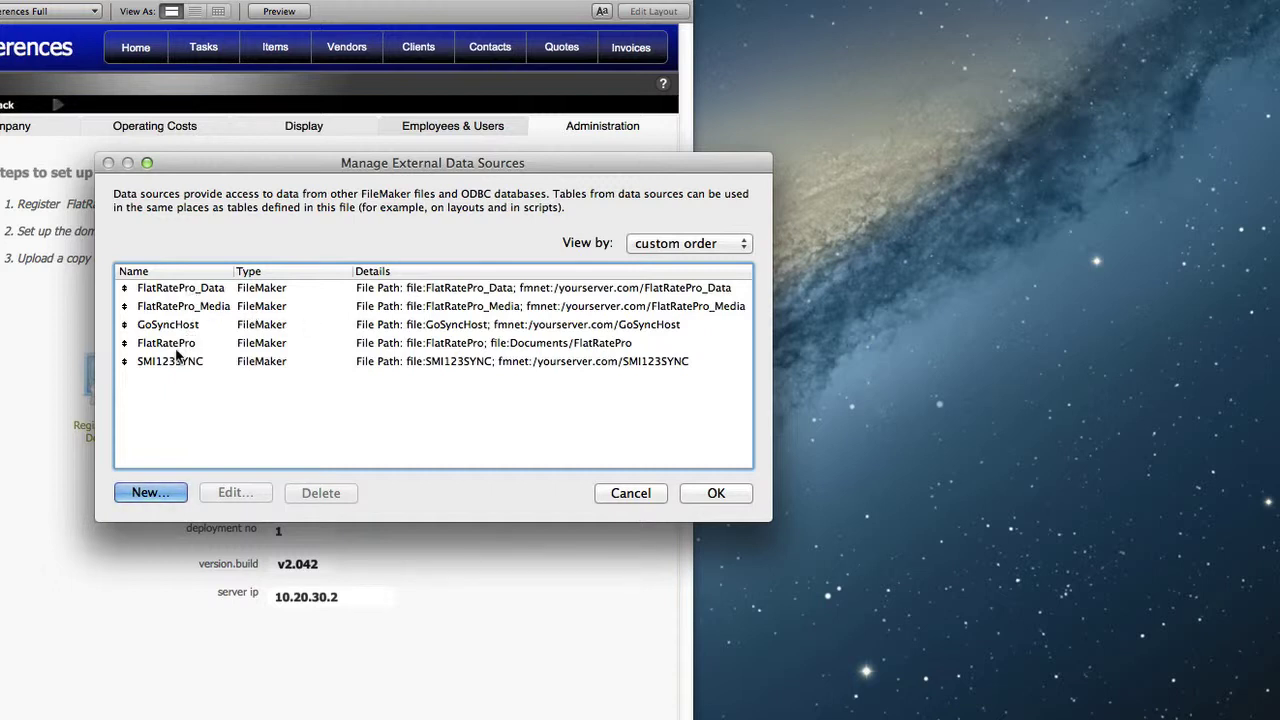
Replace yourserver.com with trulysimplesolution.net in the FlatRatePro_Data source's network path and copy the new domain.
double_click(410, 288)
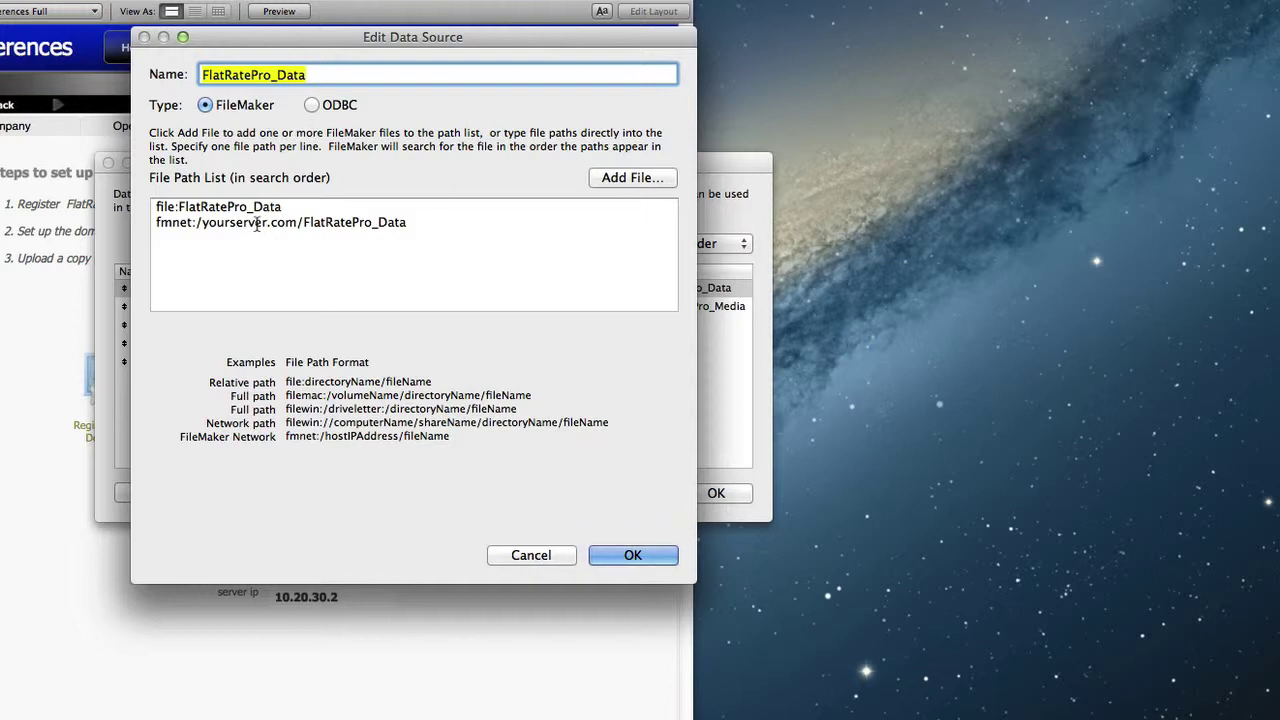
double_click(257, 224)
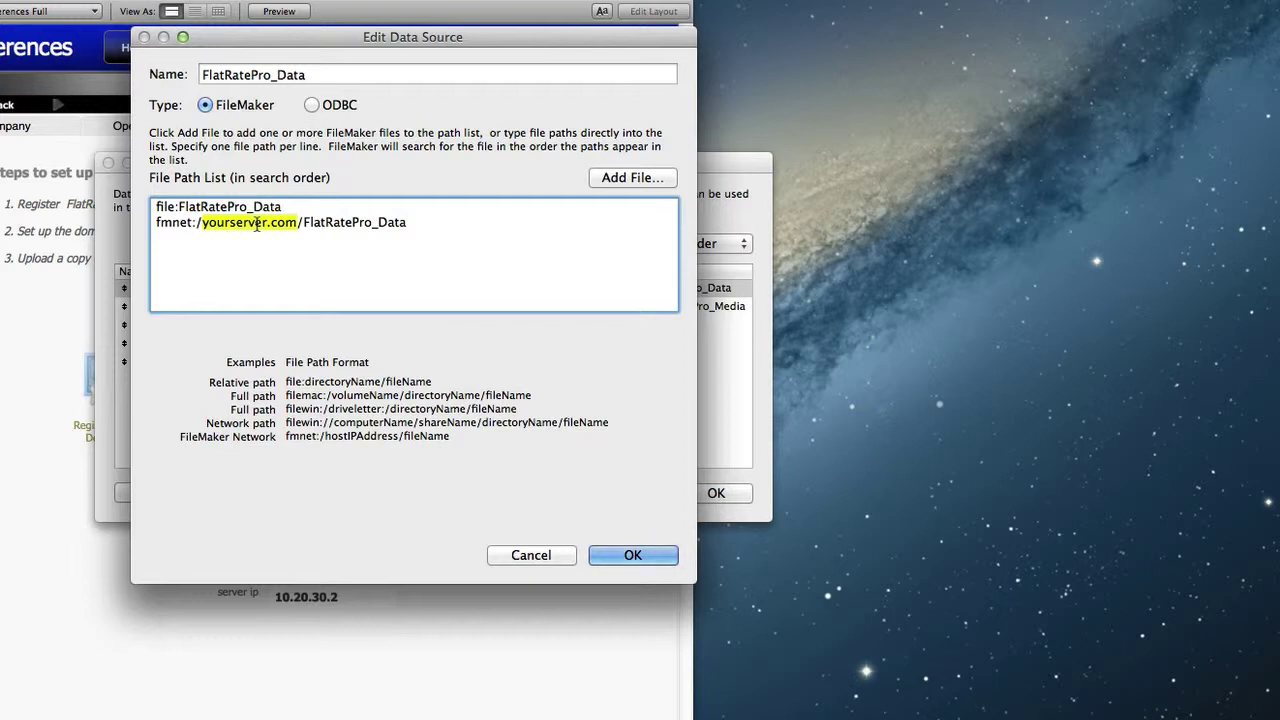
text(truly)
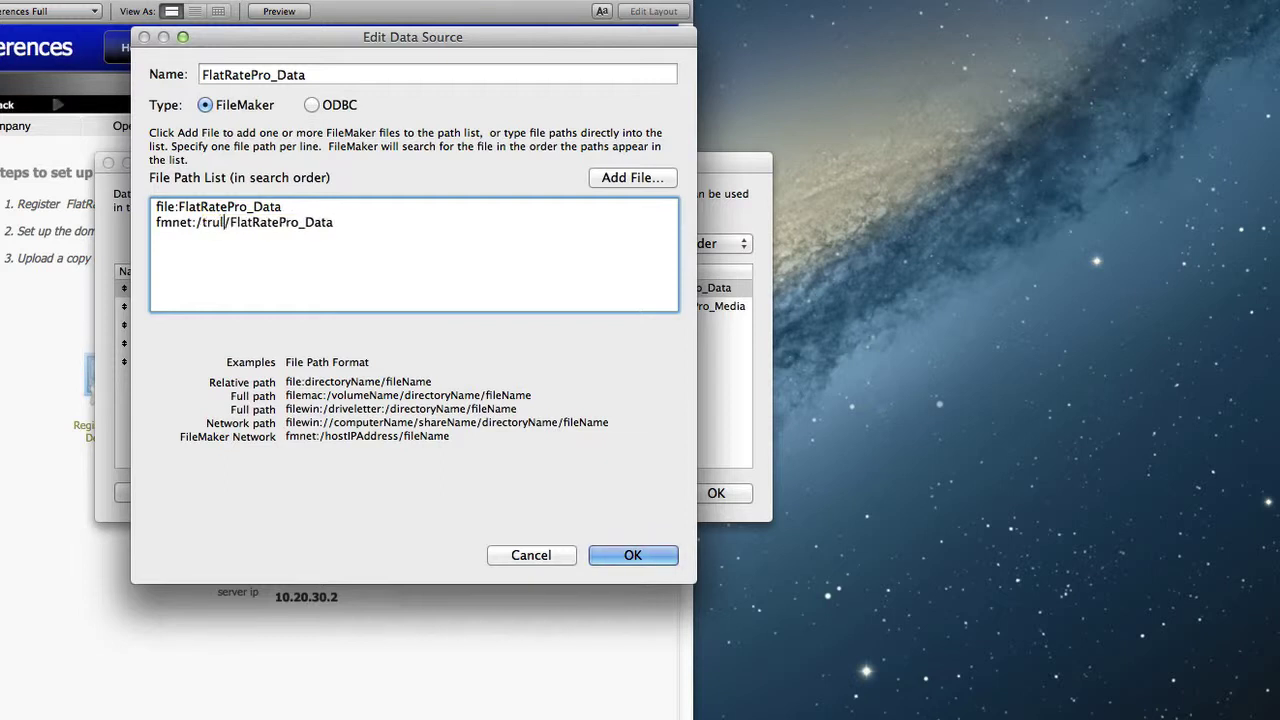
text(simplesolu)
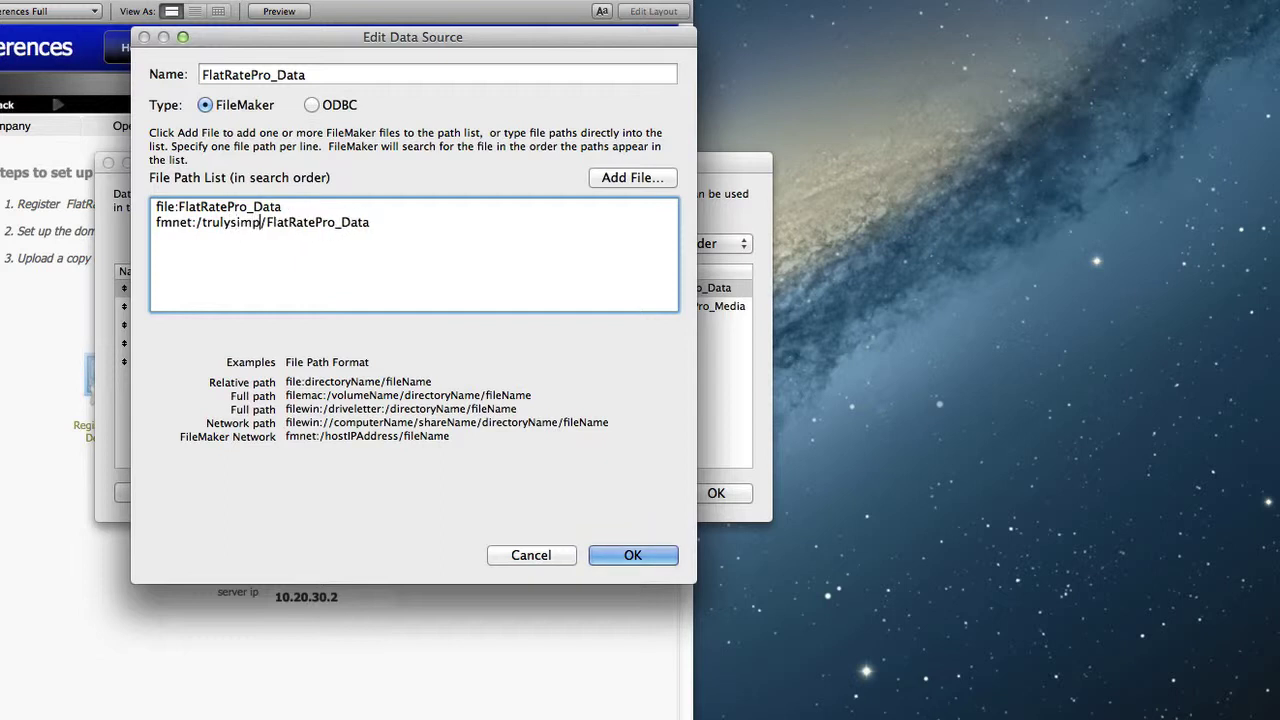
text(tion)
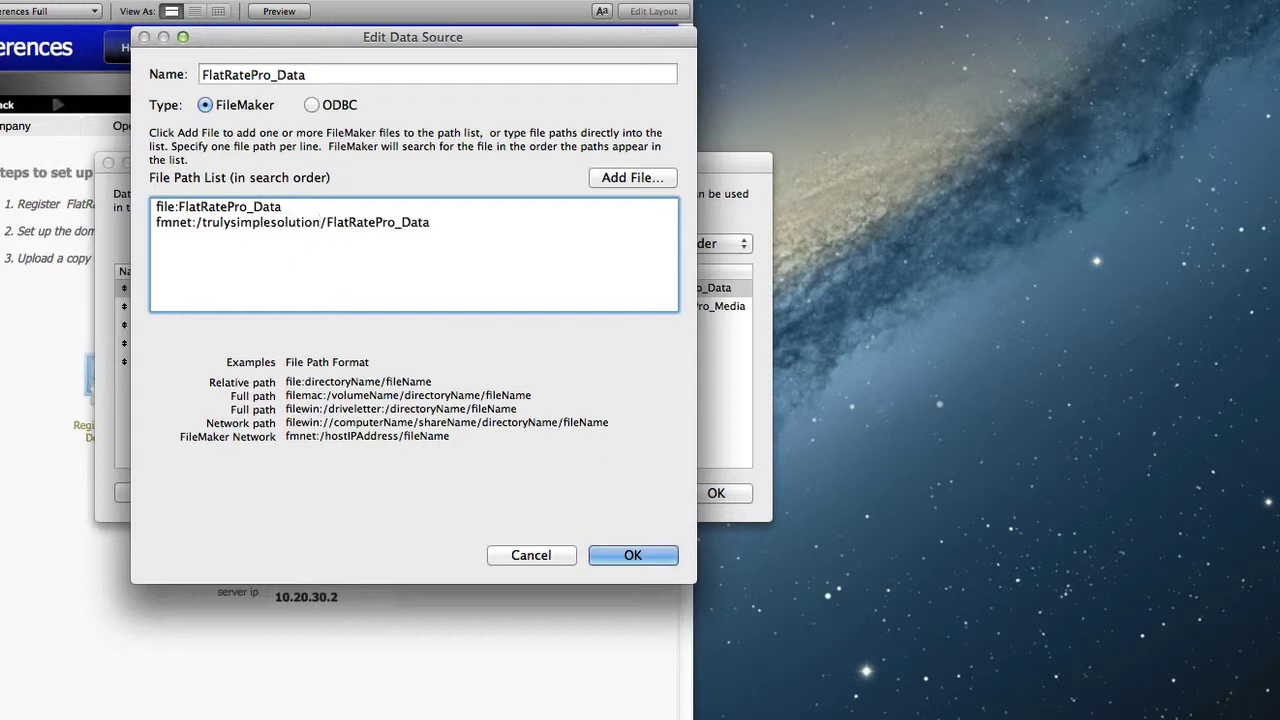
text(.c)
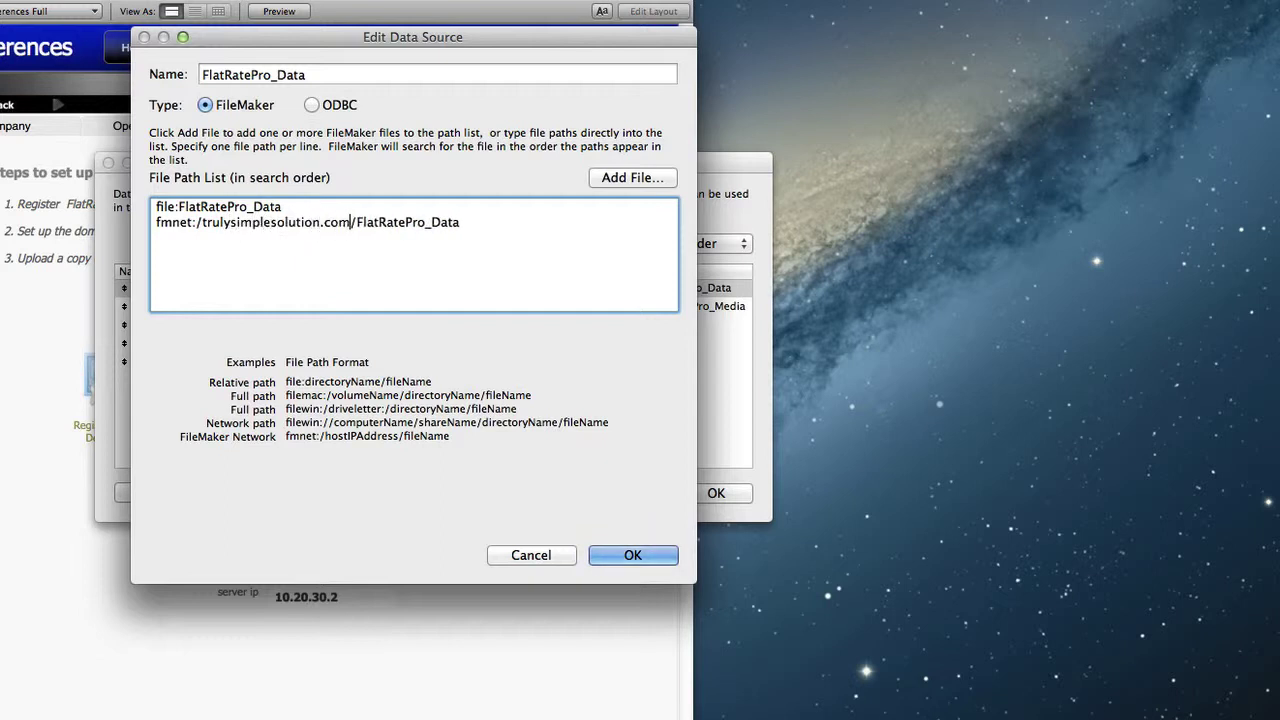
text(om)
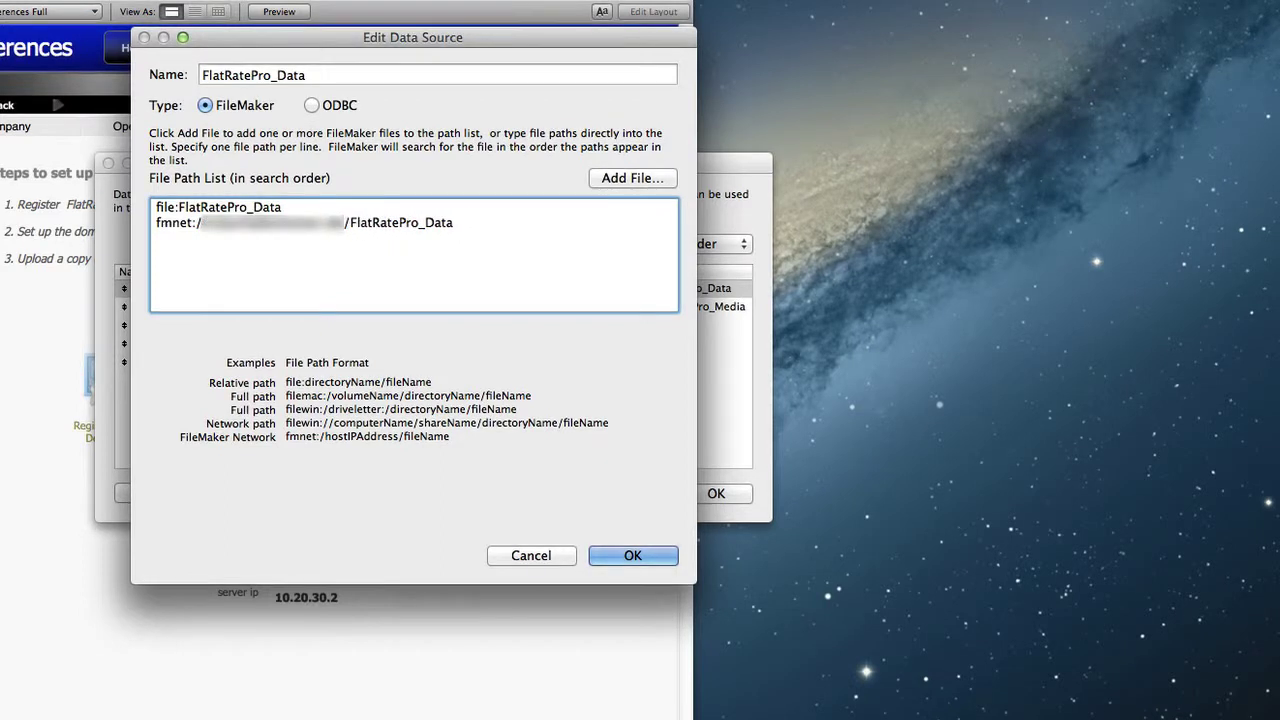
double_click(256, 222)
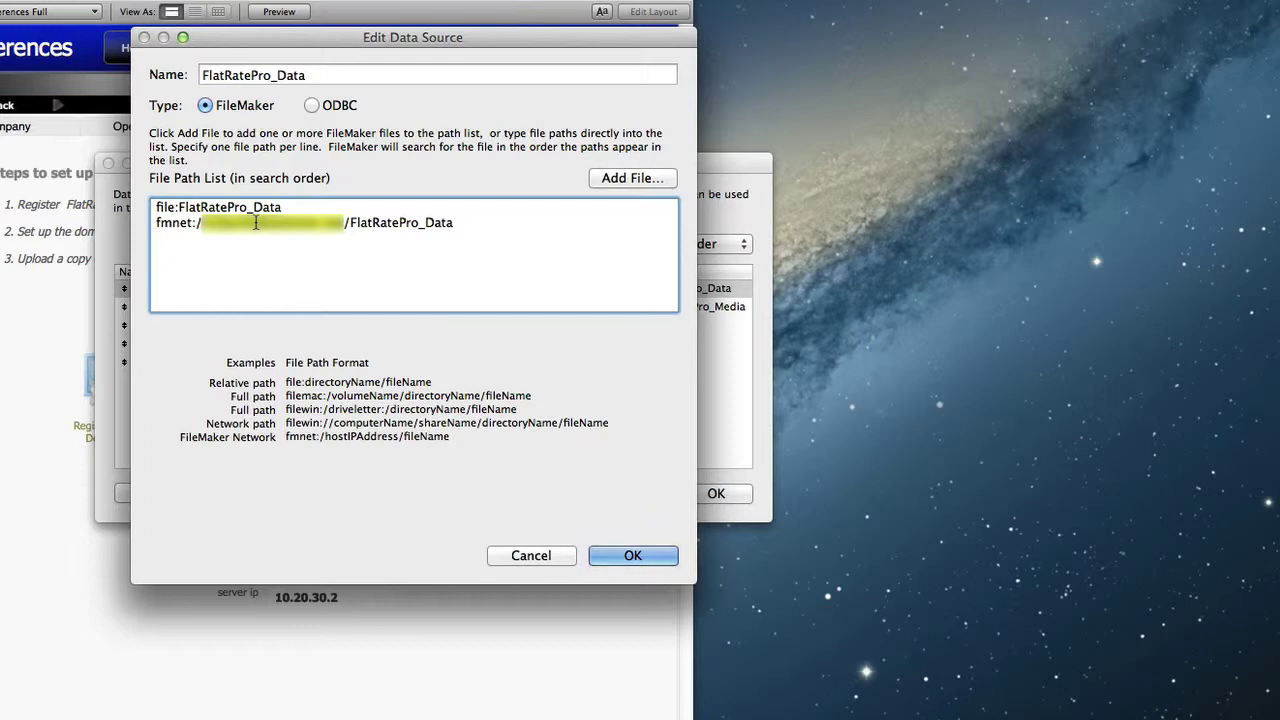
click(633, 557)
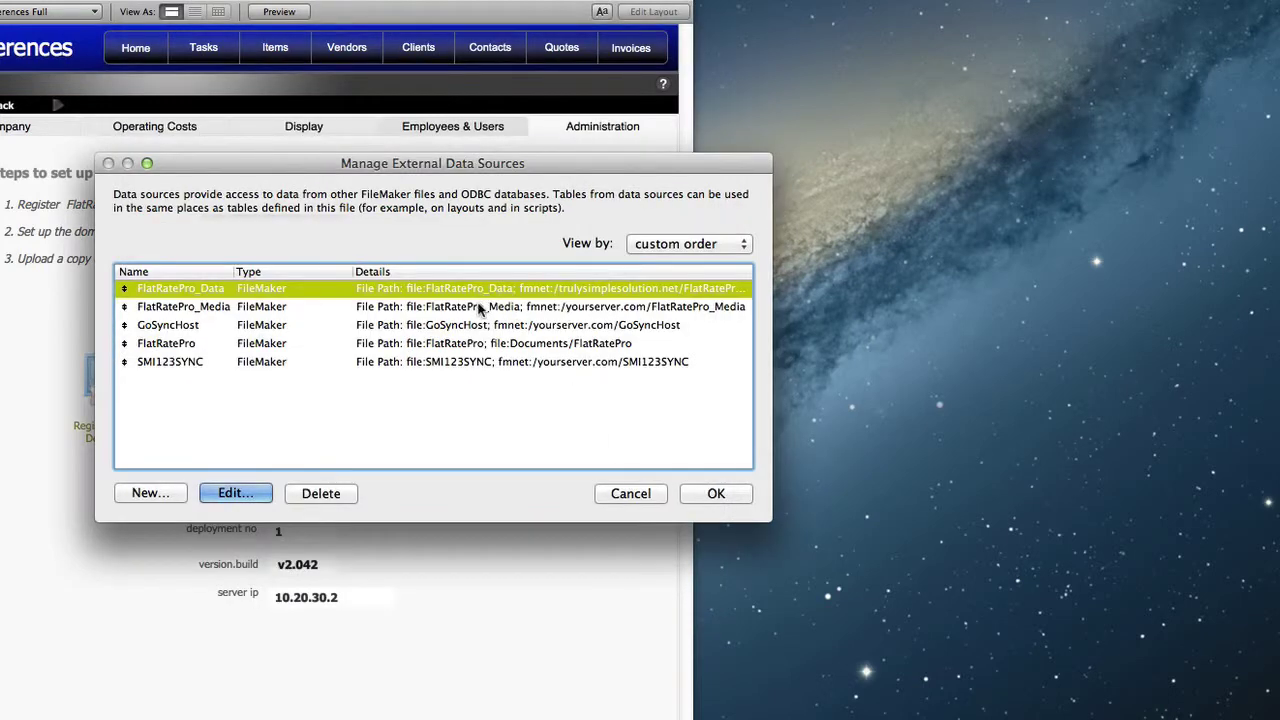
Replace the server domain in the FlatRatePro_Media source's network path with trulysimplesolution.net.
double_click(480, 308)
double_click(266, 224)
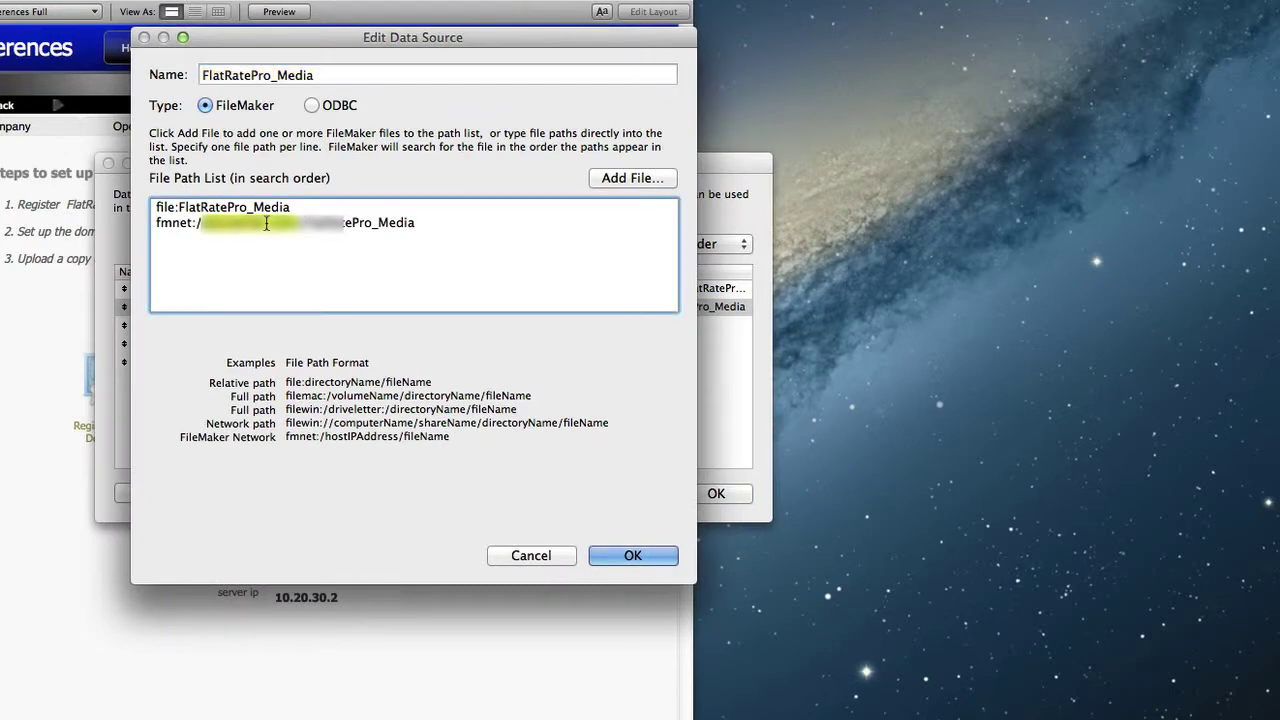
click(633, 557)
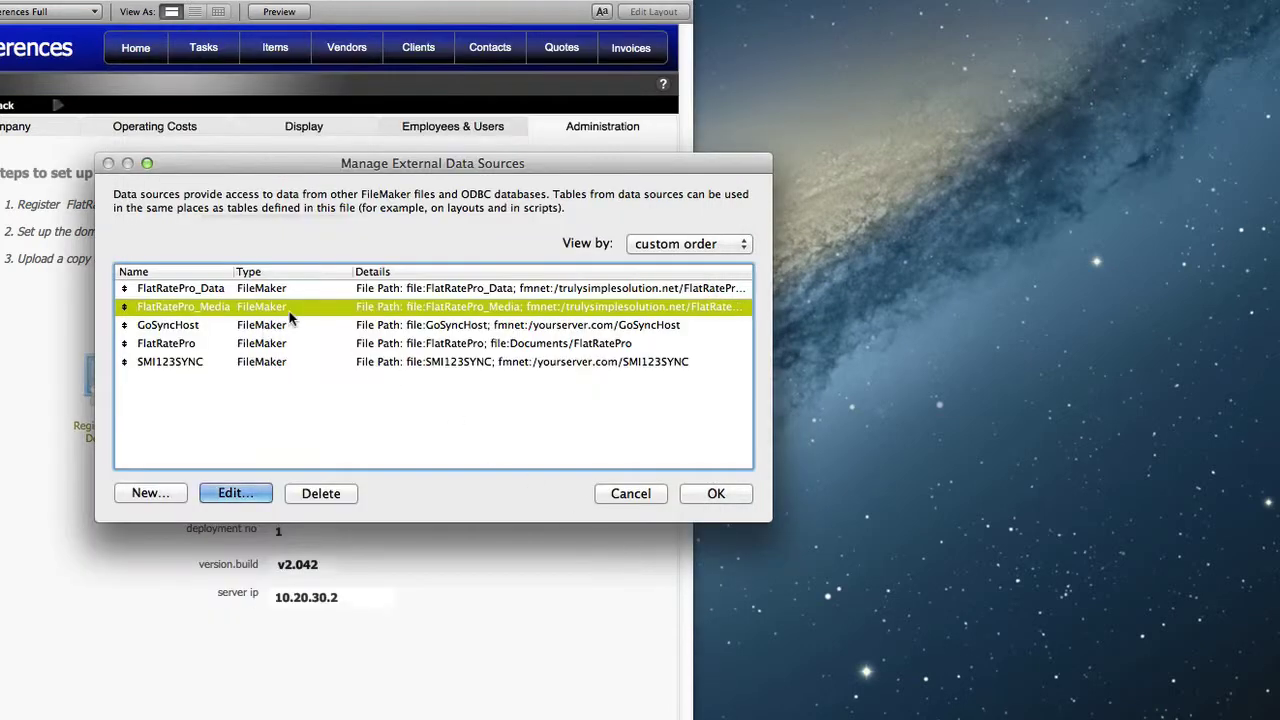
Set the server domain in the GoSyncHost source's network path to trulysimplesolution.net and save the data source list.
double_click(406, 326)
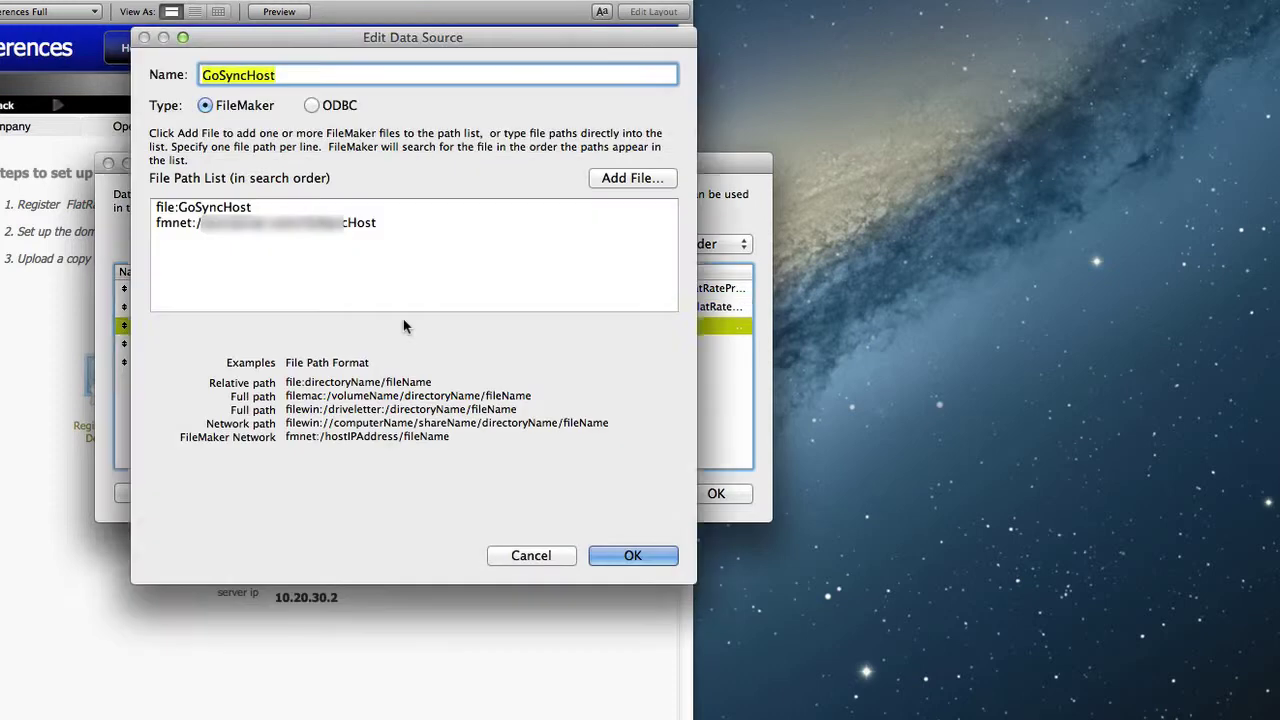
double_click(254, 224)
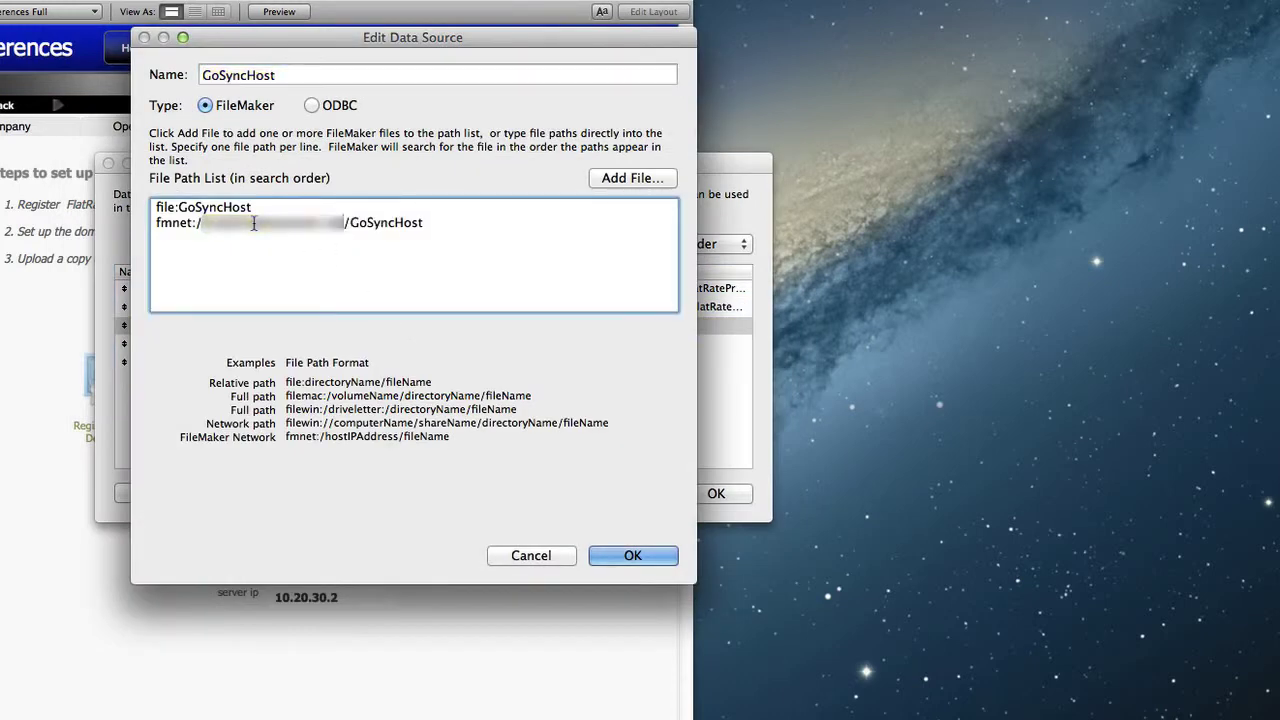
click(633, 555)
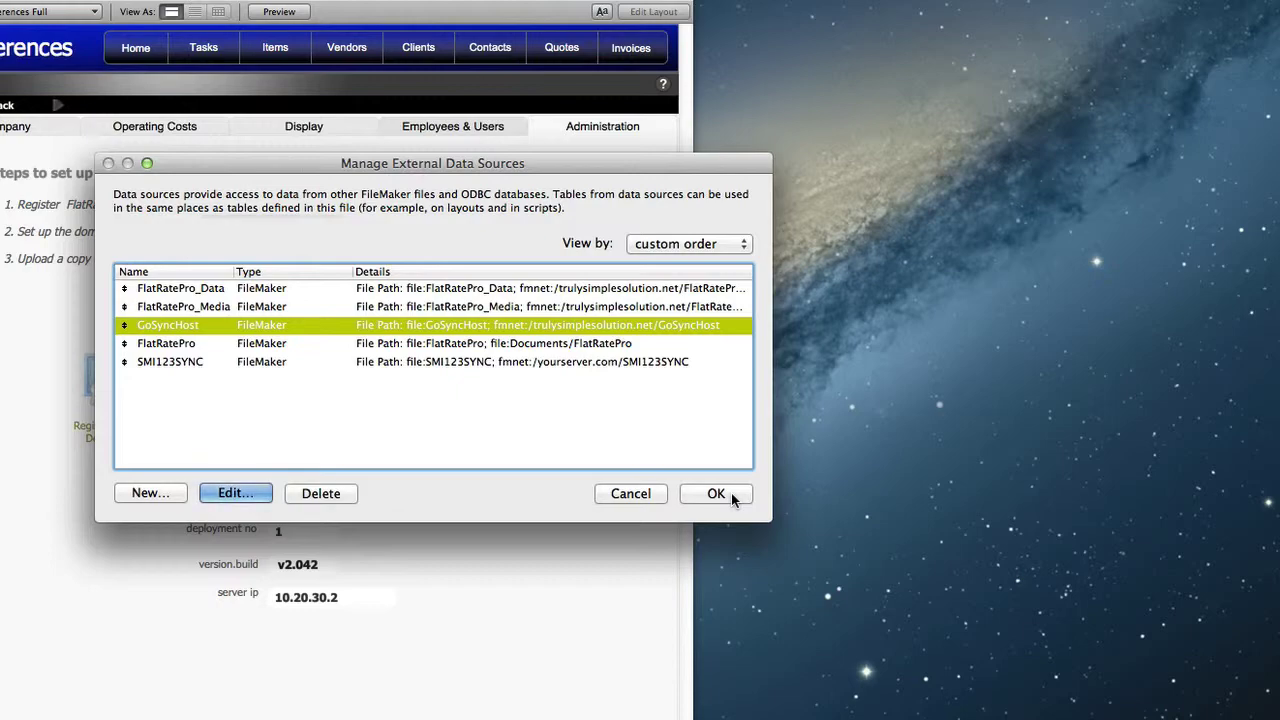
click(731, 493)
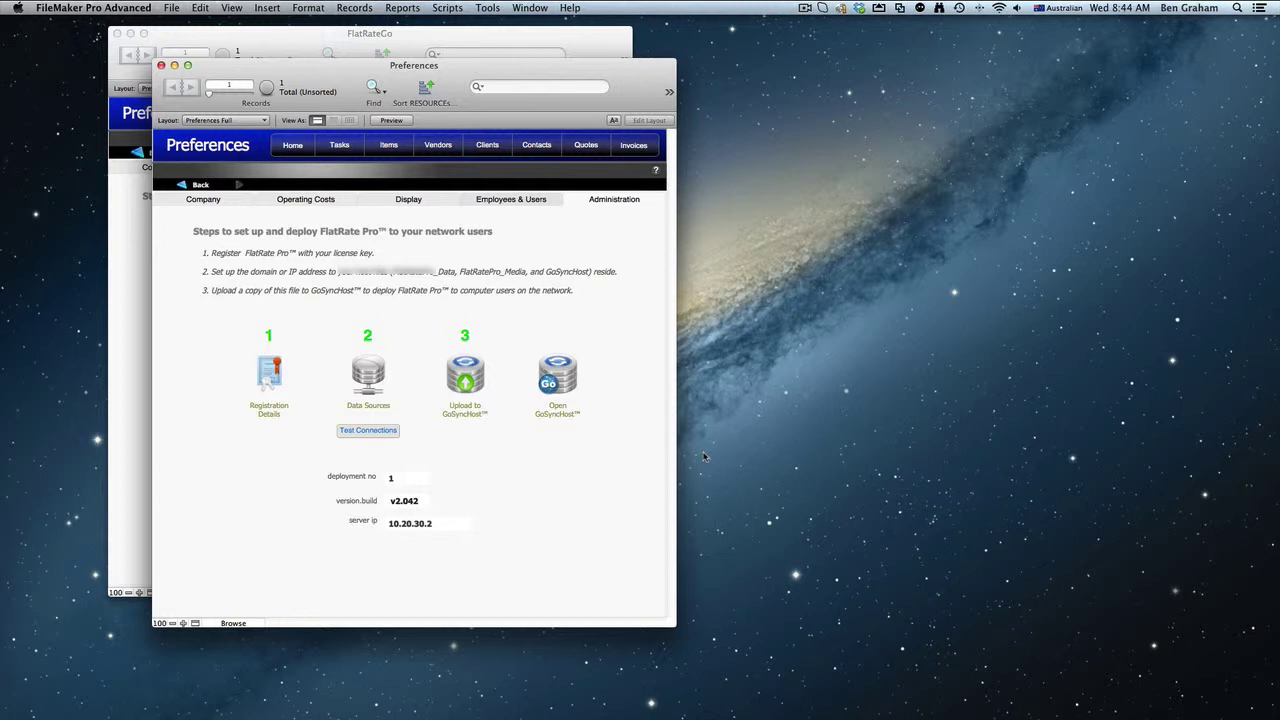
Test the external data source connections and upload a copy of the FlatRate Pro file to GoSyncHost.
click(370, 432)
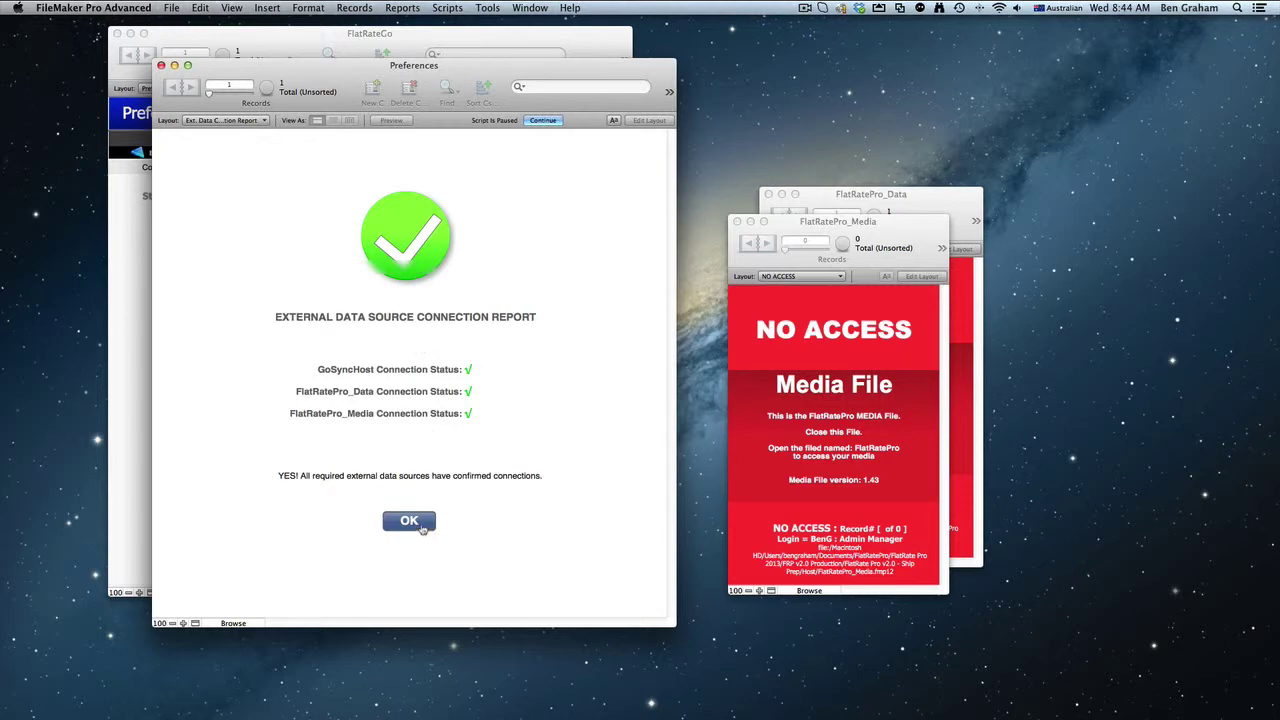
click(423, 527)
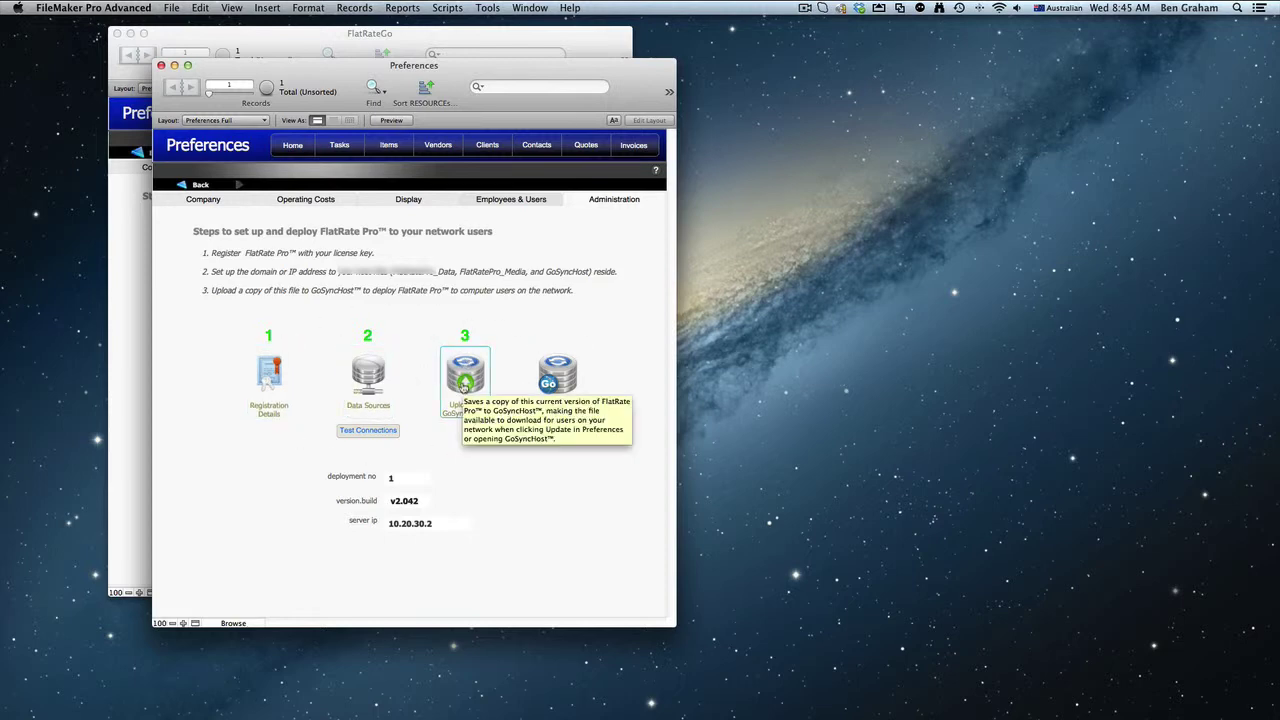
click(463, 384)
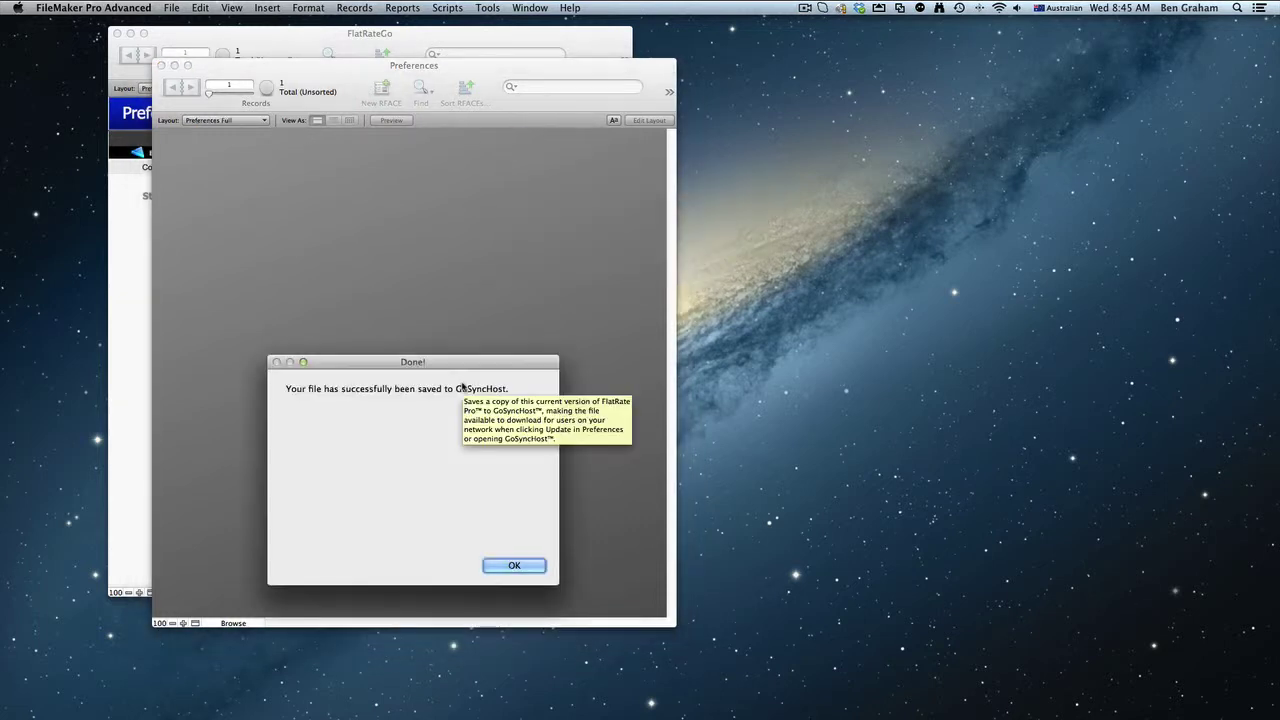
click(514, 565)
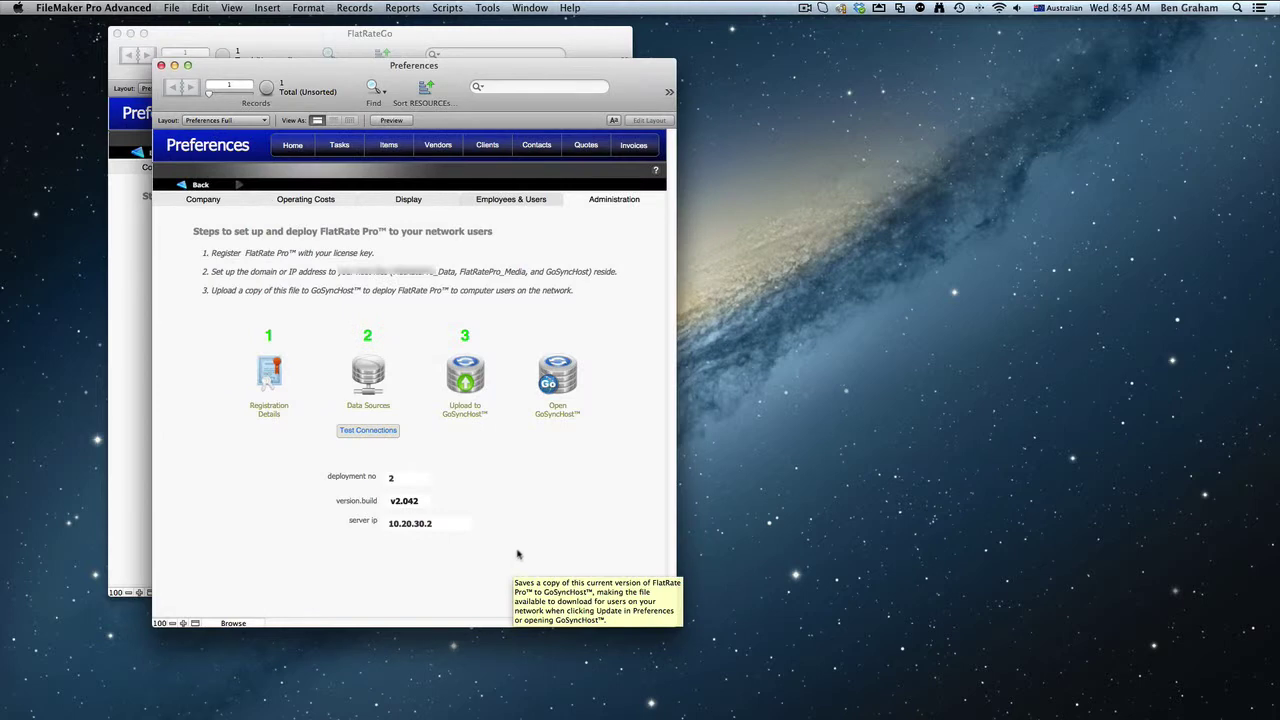
In the FlatRateGo file, set the GoSyncHost data source's network path domain to trulysimplesolution.net and save the data sources.
click(428, 37)
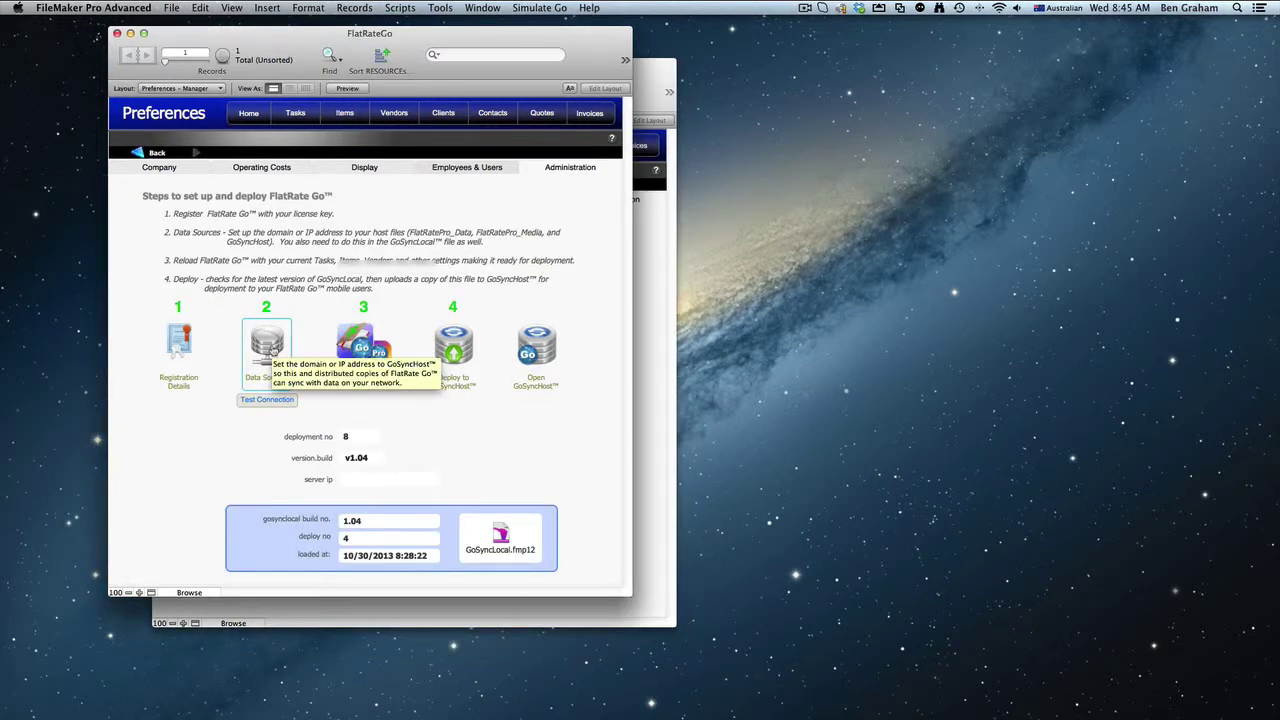
click(267, 345)
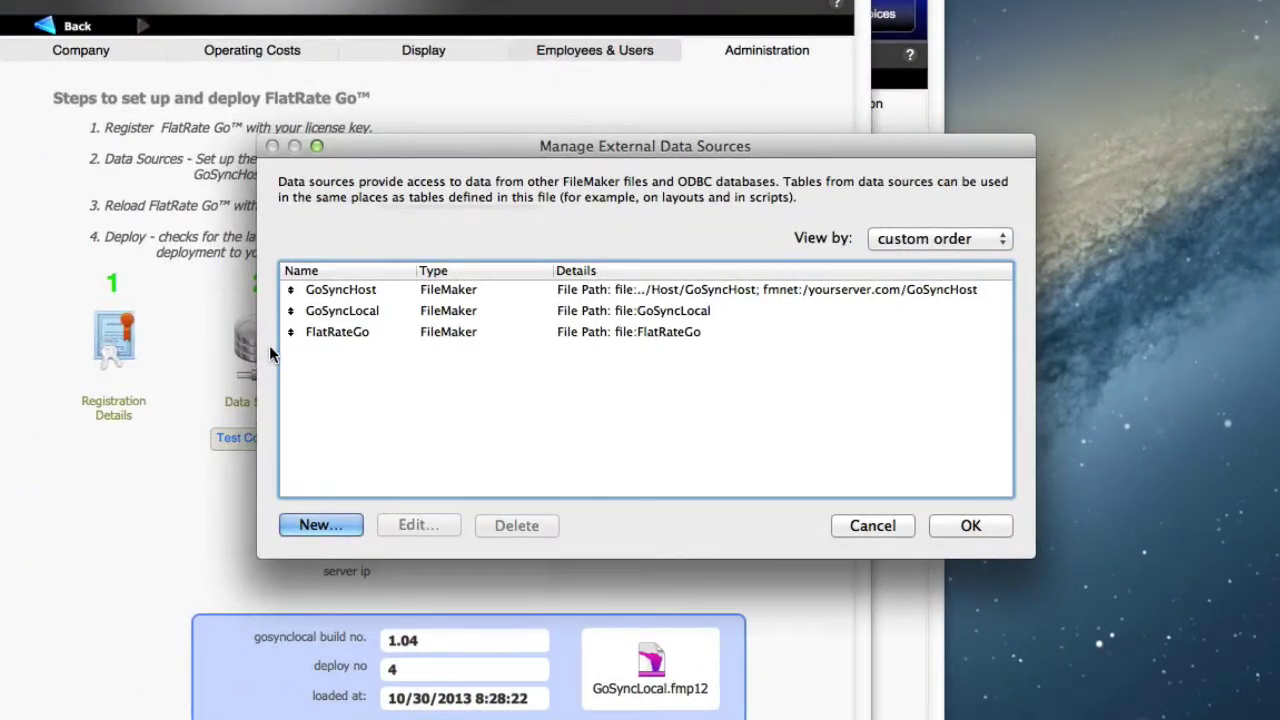
double_click(691, 291)
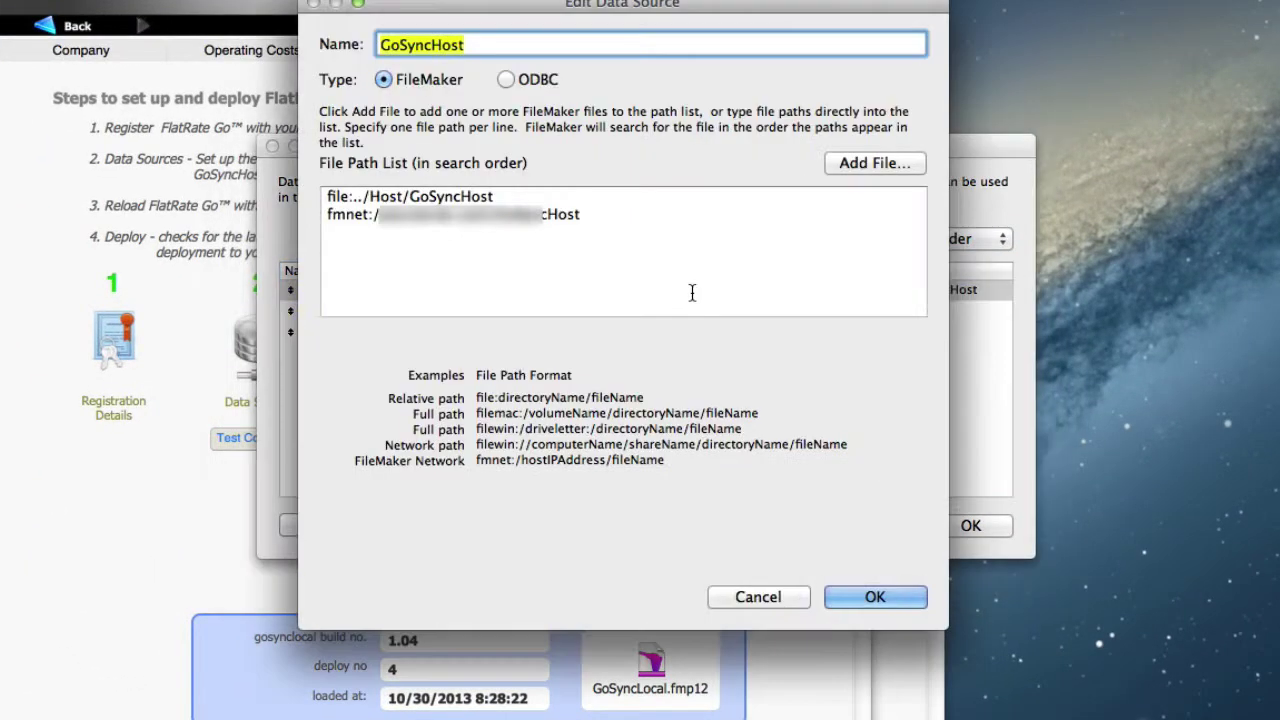
double_click(441, 217)
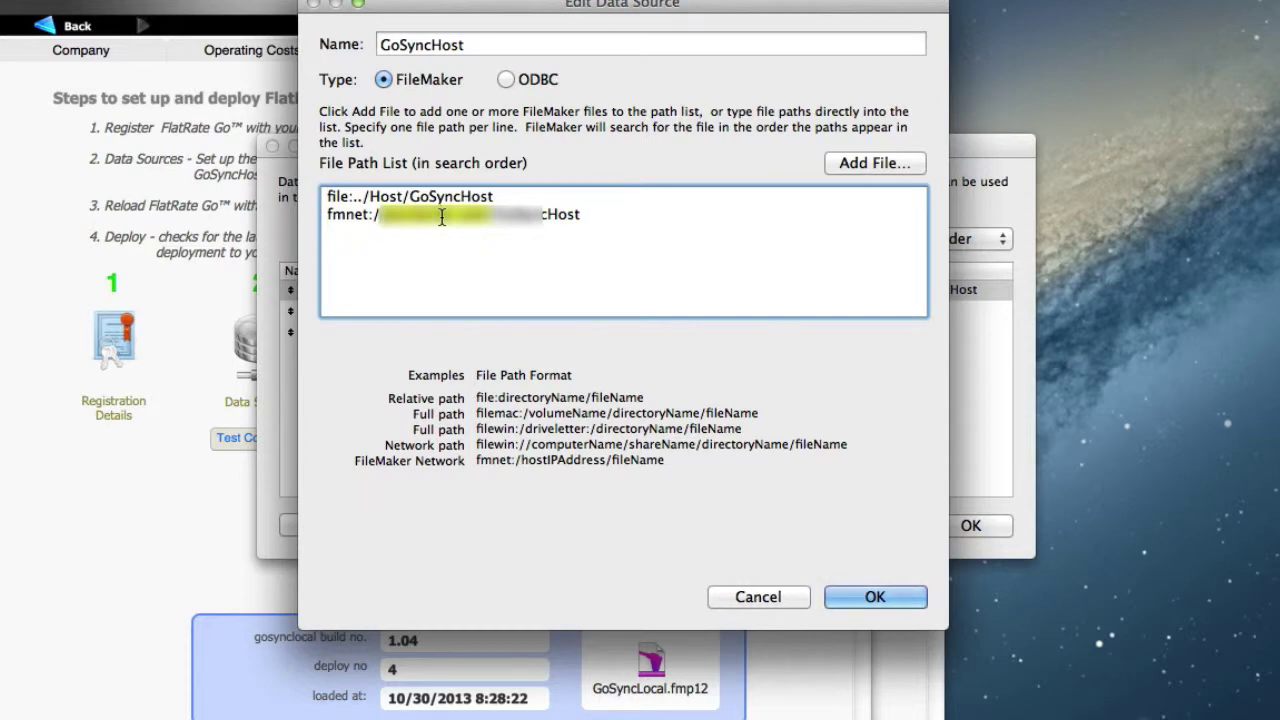
key(super+v)
click(866, 592)
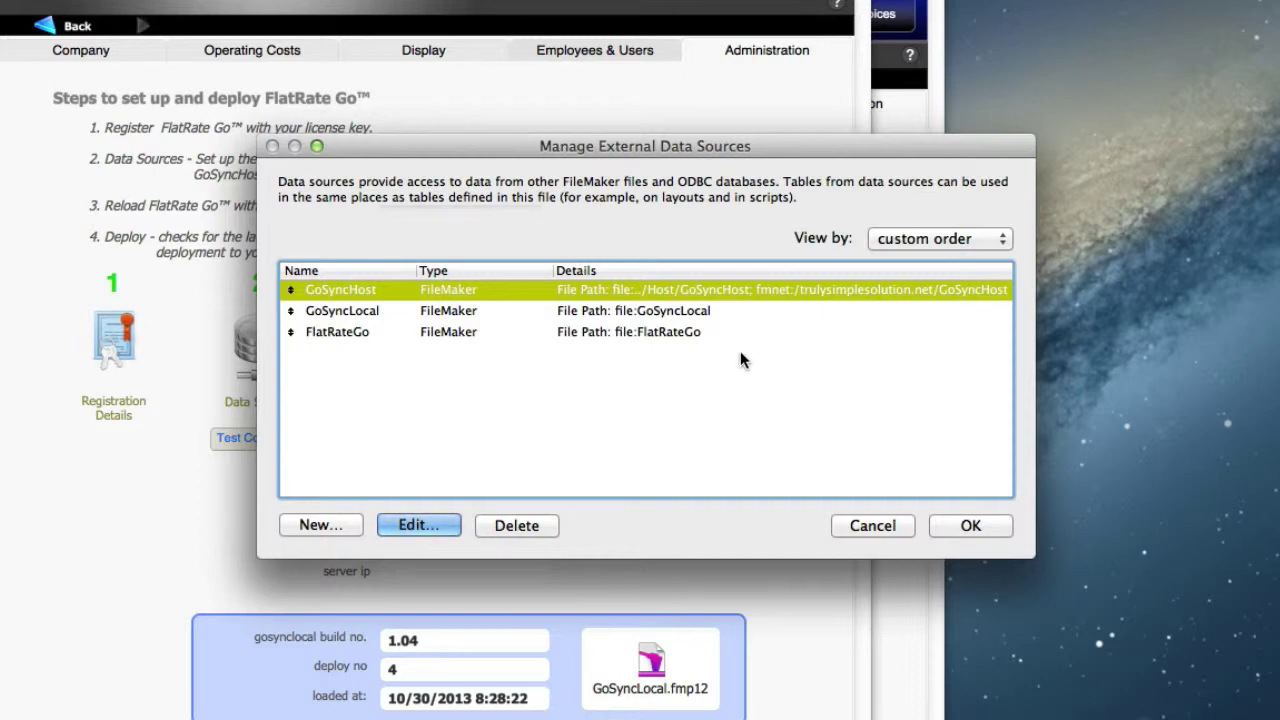
click(971, 526)
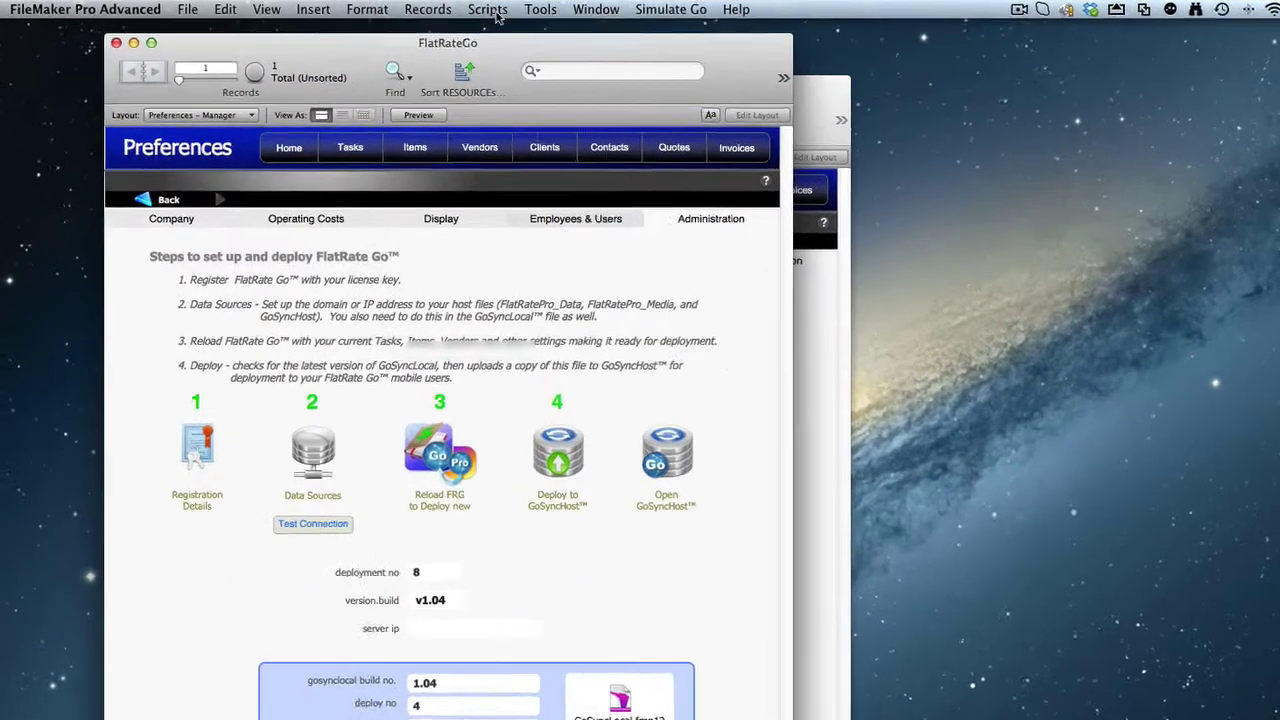
click(400, 7)
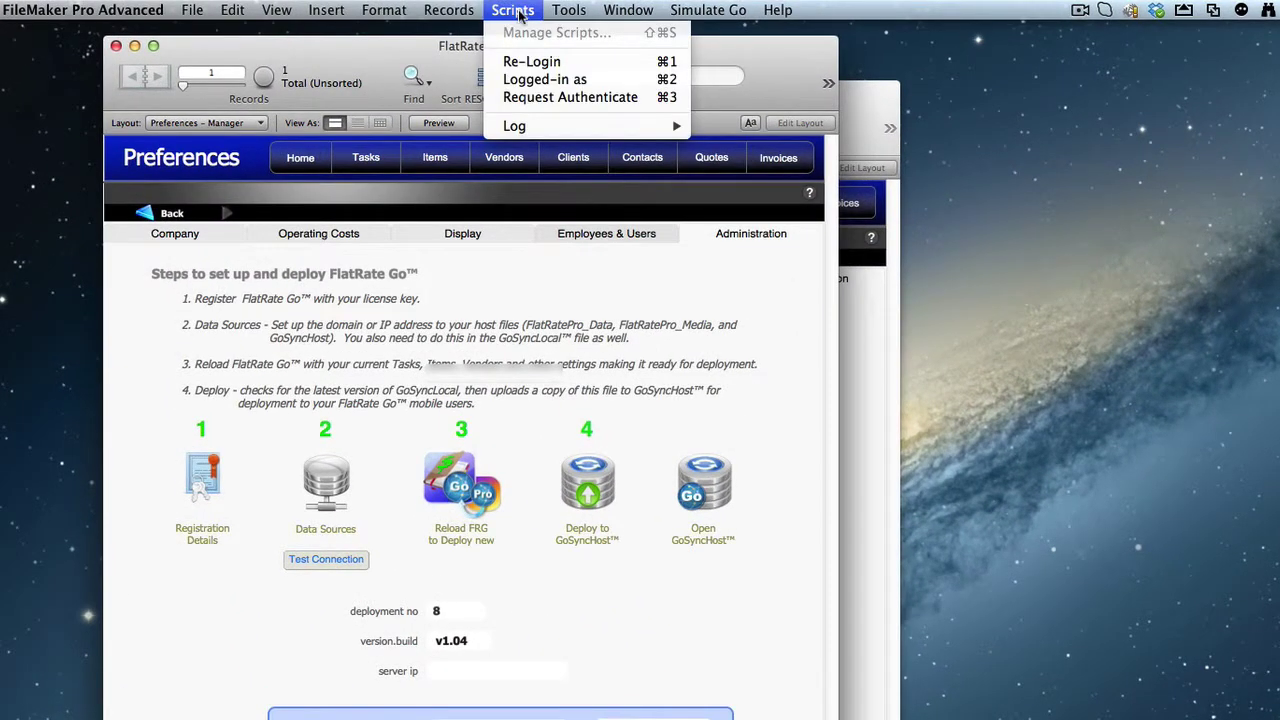
click(520, 63)
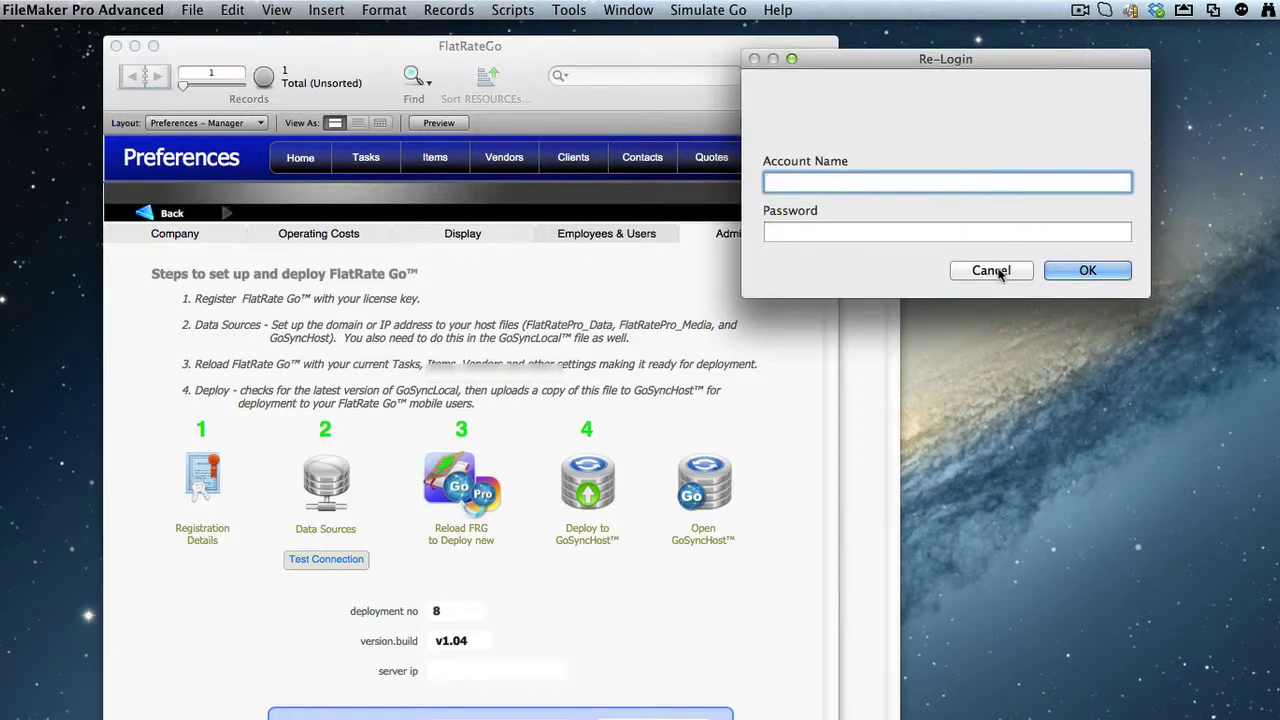
click(994, 270)
Review the employee user accounts in the FlatRateGo preferences and return to the administration settings.
click(628, 238)
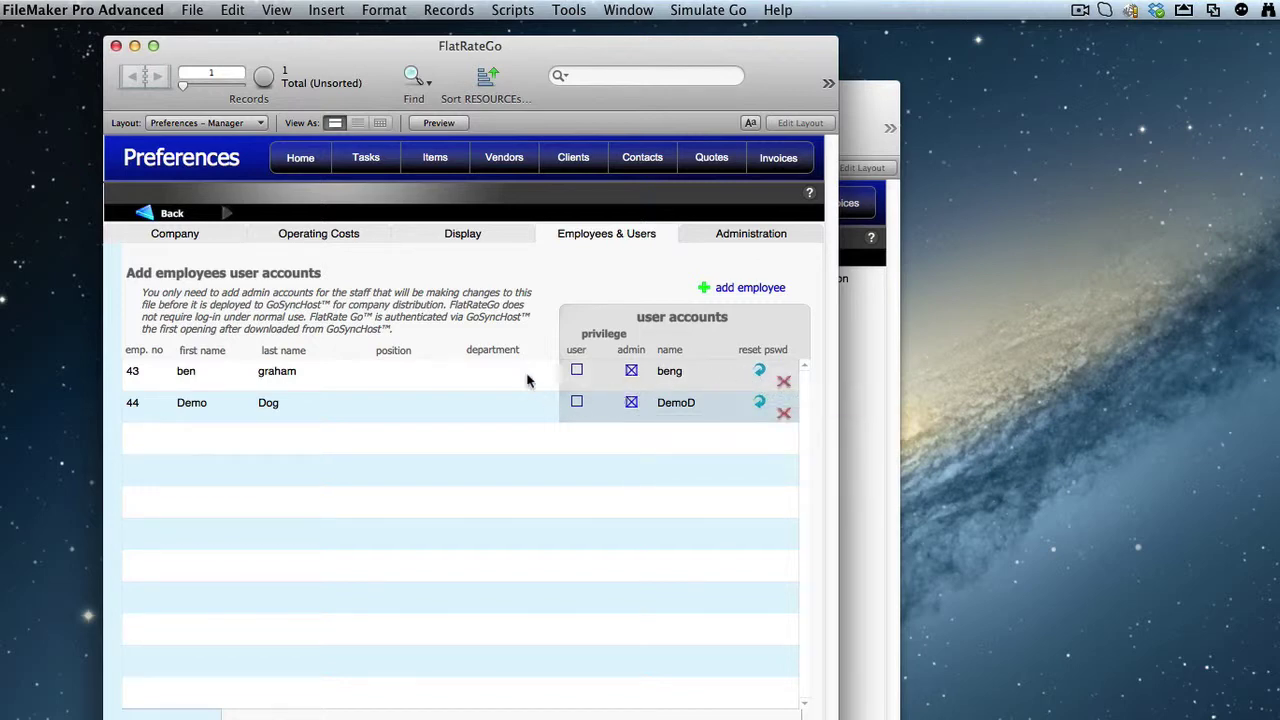
click(192, 124)
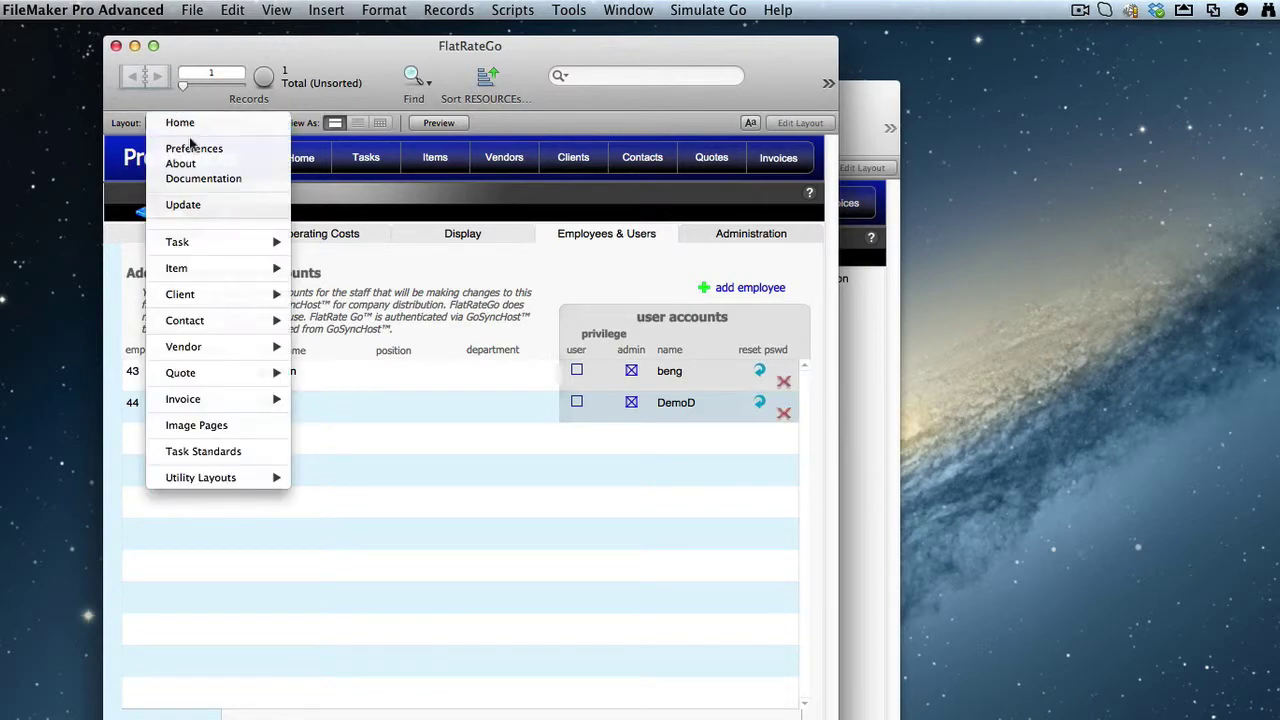
click(190, 150)
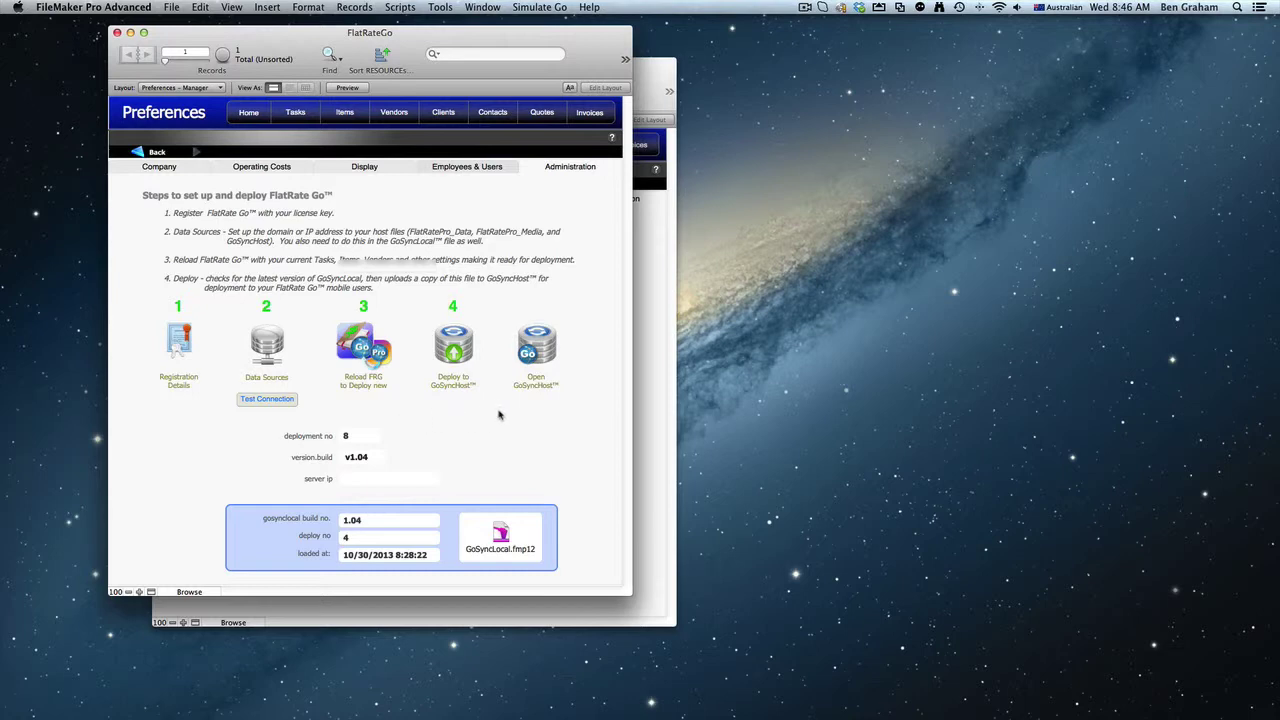
click(403, 7)
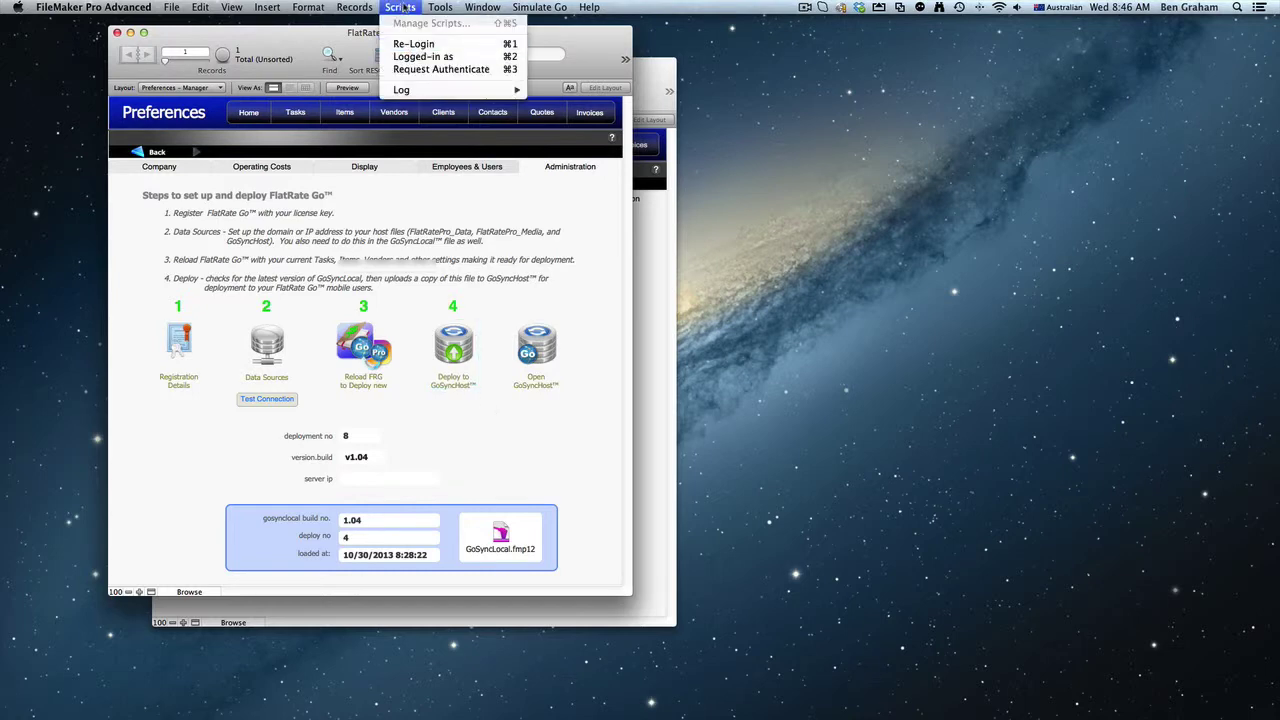
click(403, 7)
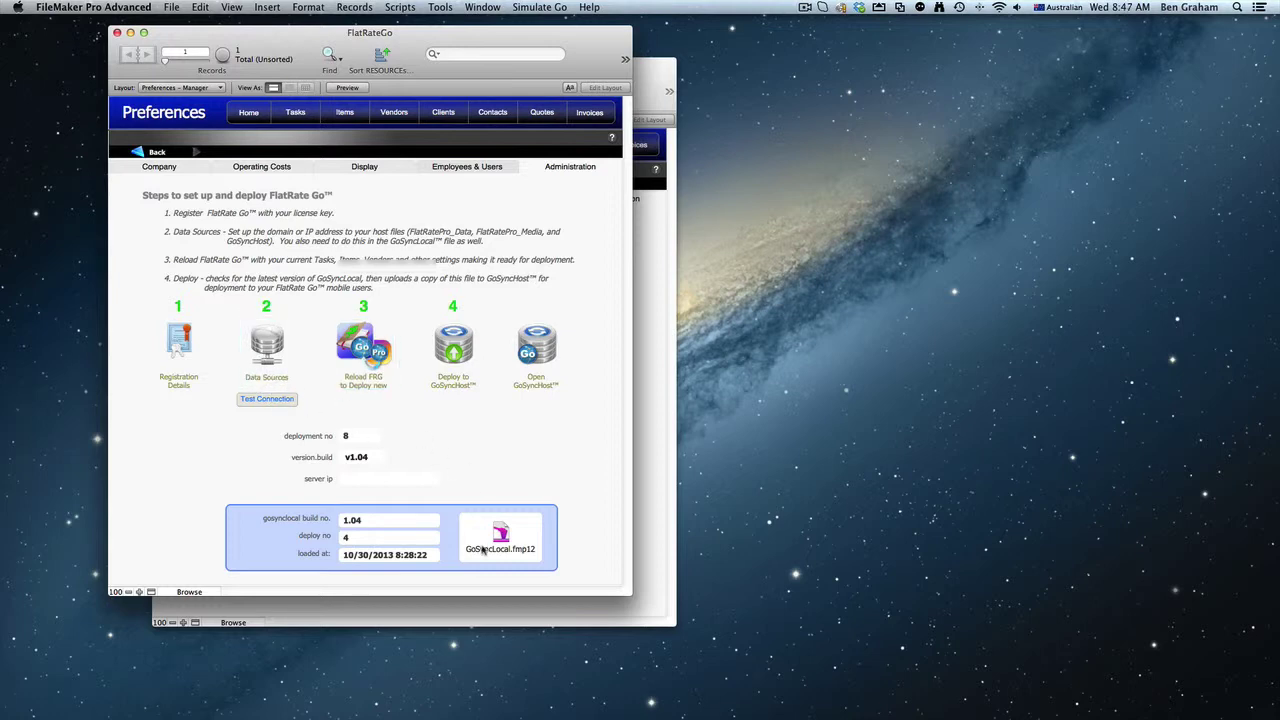
Go to the FlatRateGo home layout, run a sync to open GoSyncLocal and dismiss the sync results.
mouse_move(500, 535)
click(249, 113)
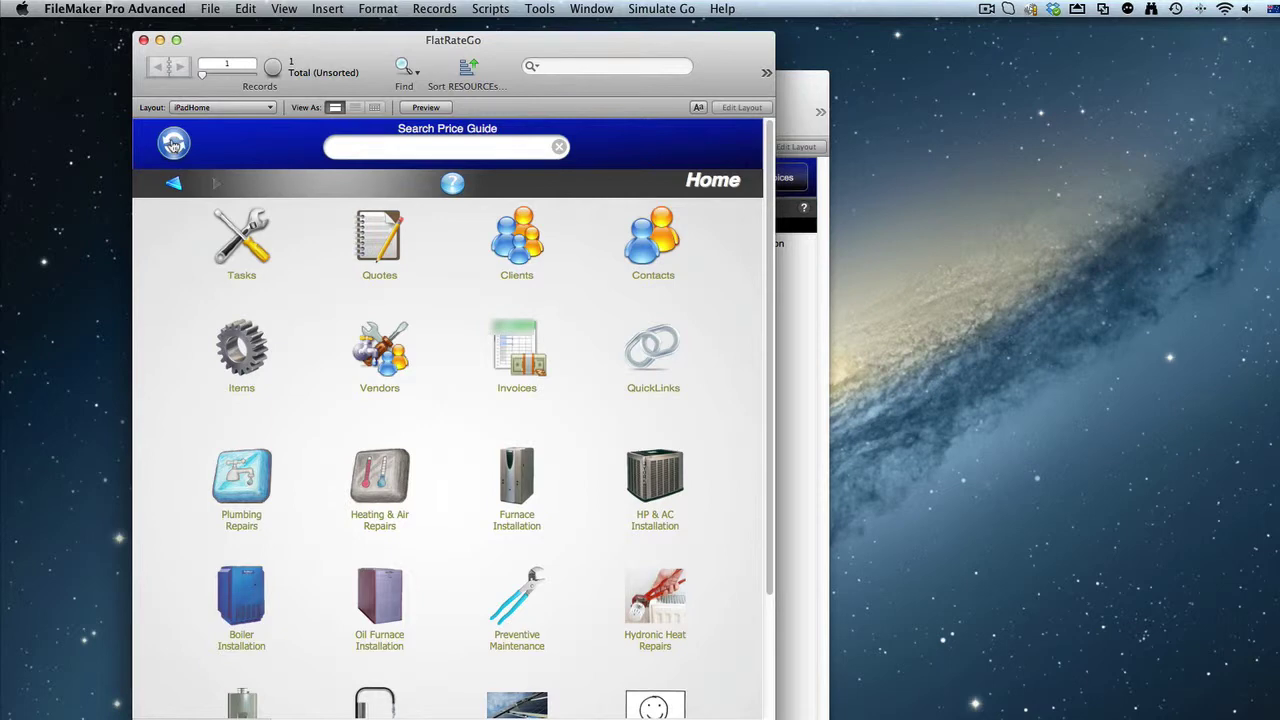
click(173, 145)
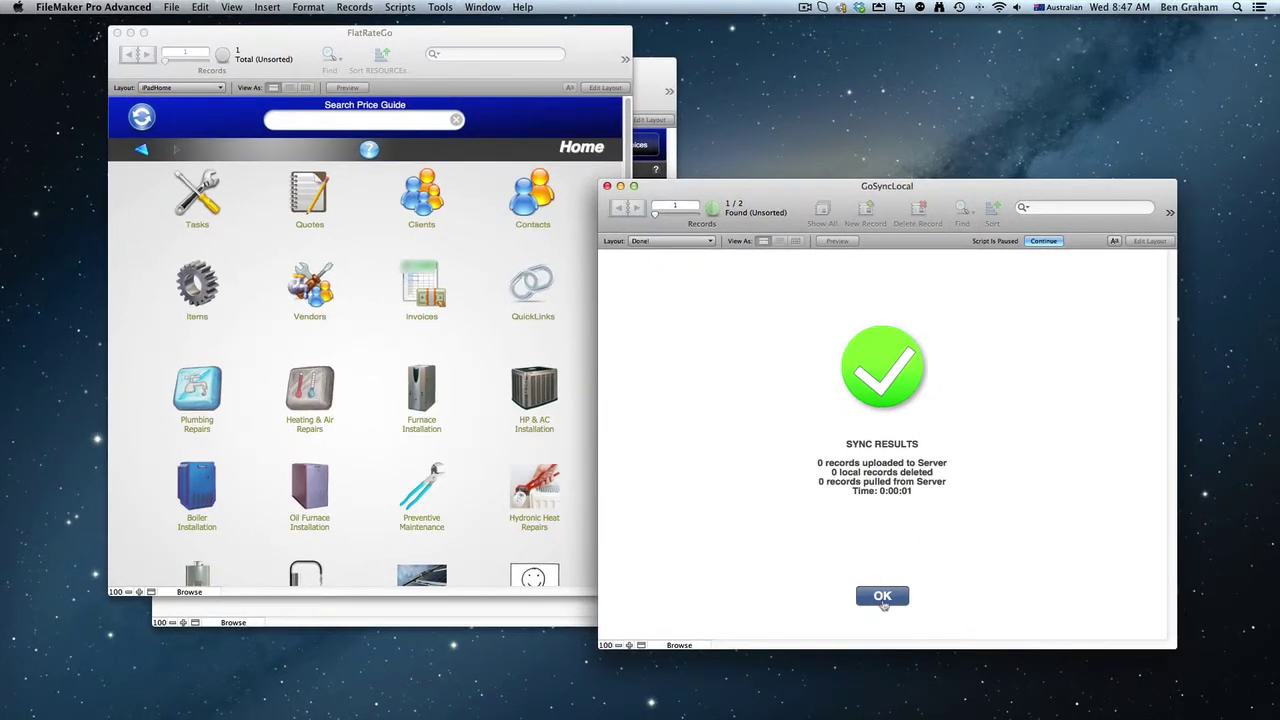
click(883, 597)
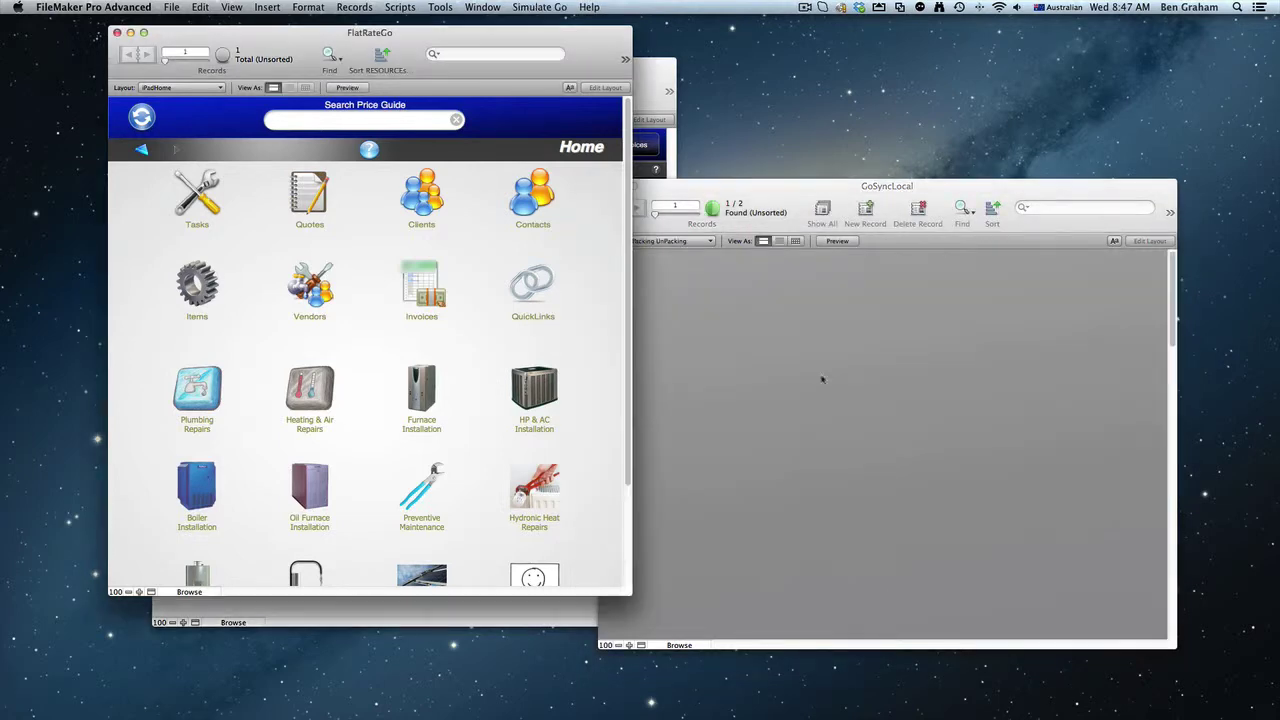
In GoSyncLocal's settings, set the server domain in the FlatRatePro_Data source's network path to trulysimplesolution.net.
click(764, 191)
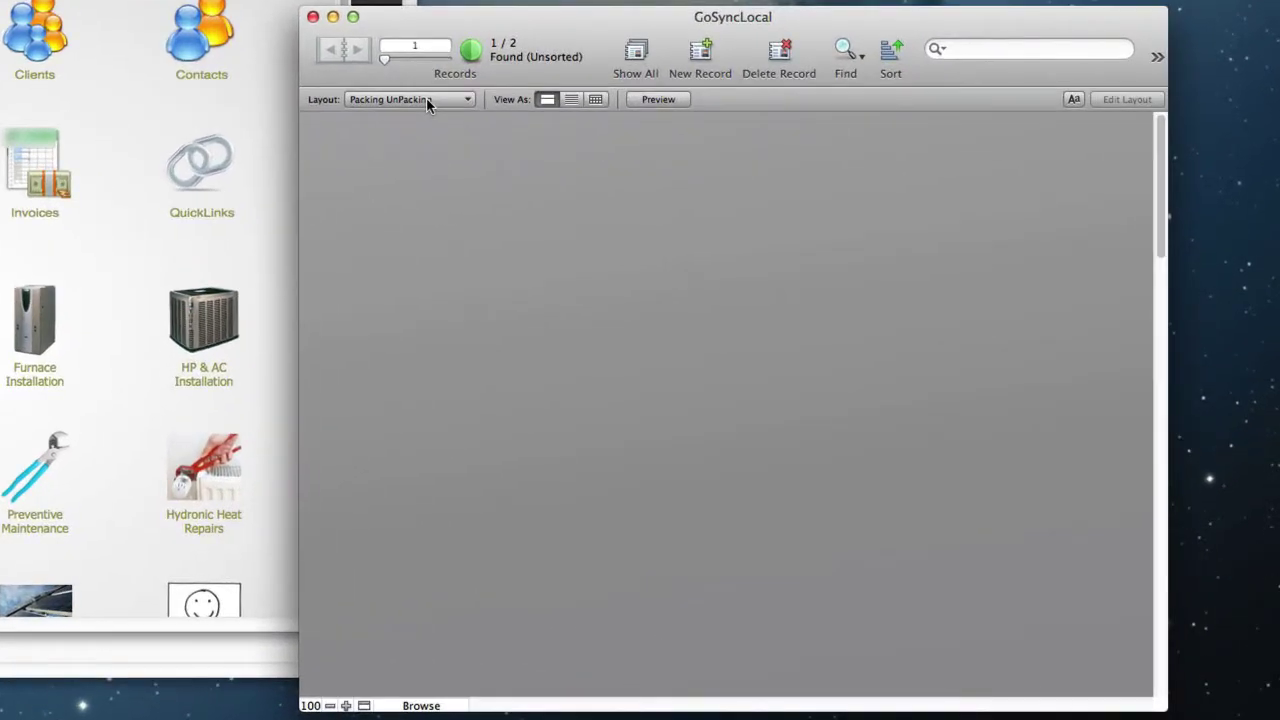
click(683, 240)
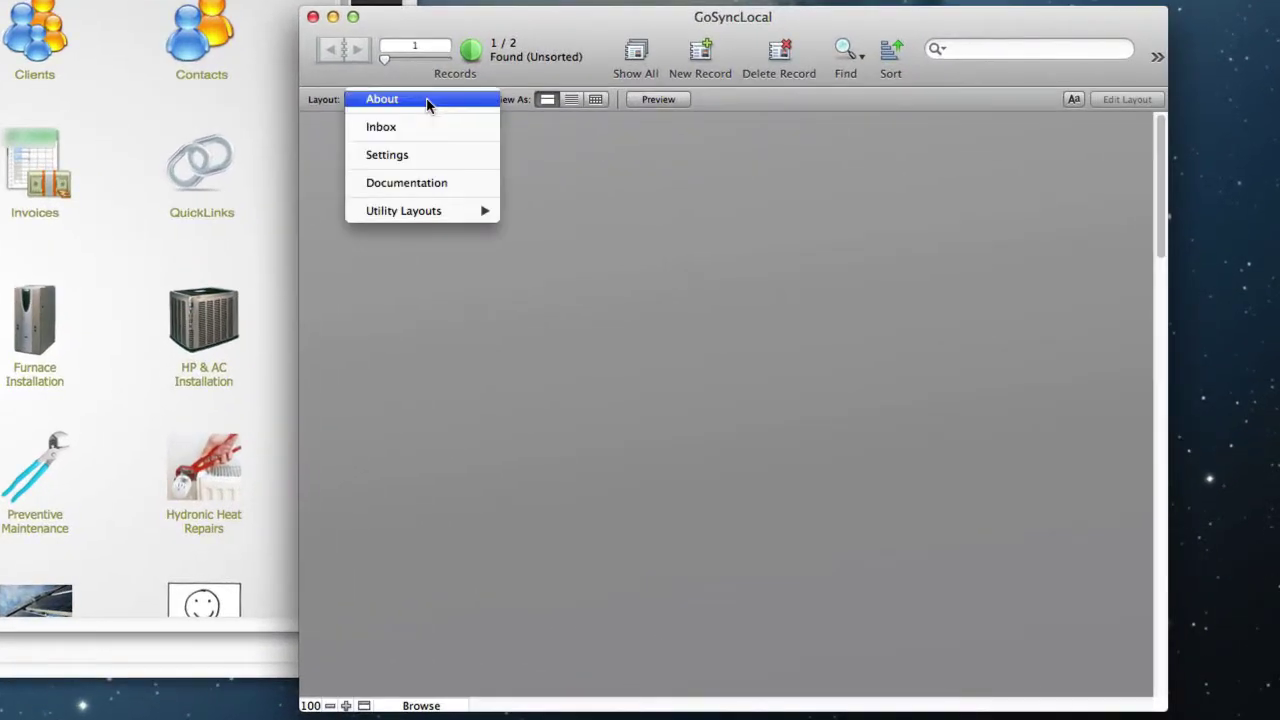
click(414, 154)
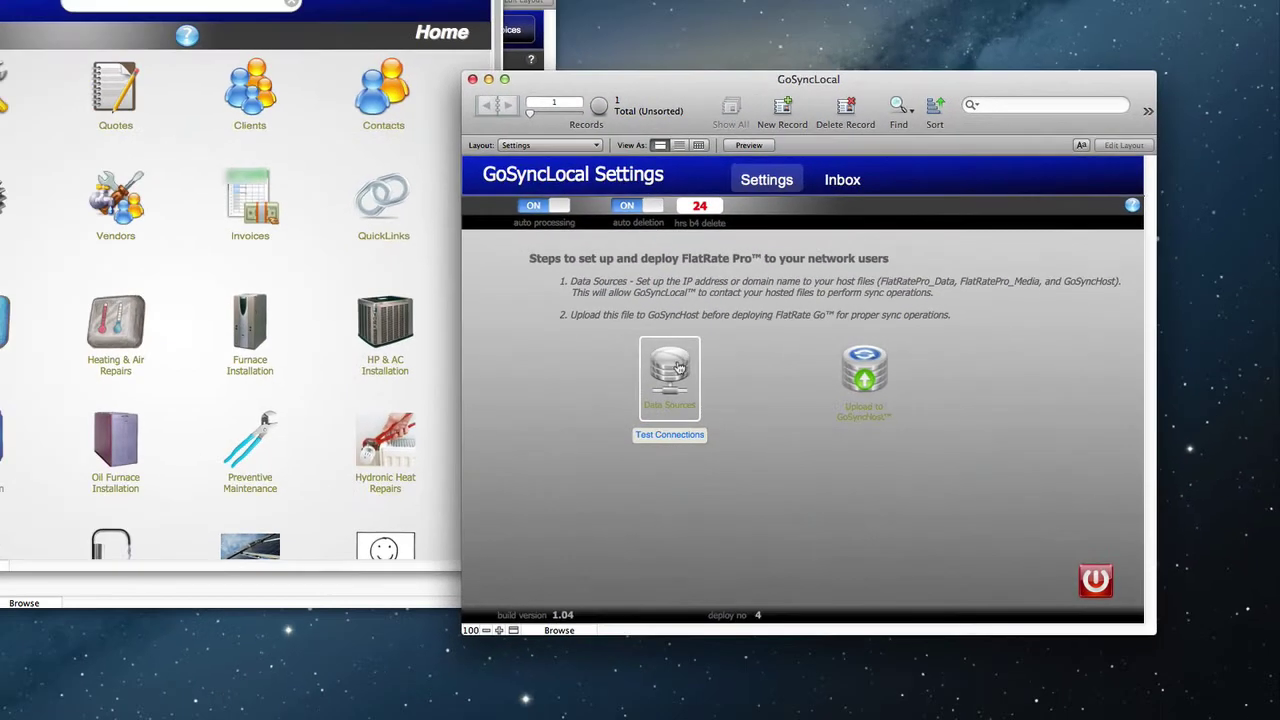
mouse_move(564, 378)
click(670, 368)
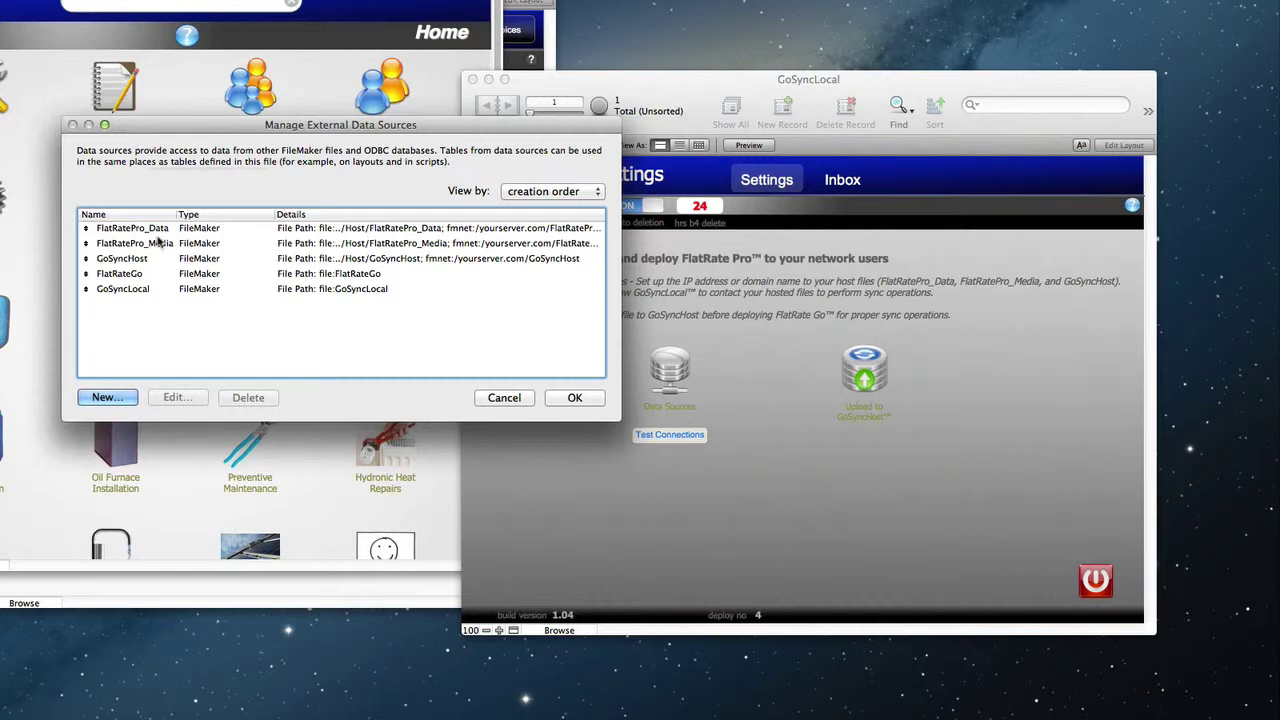
double_click(229, 227)
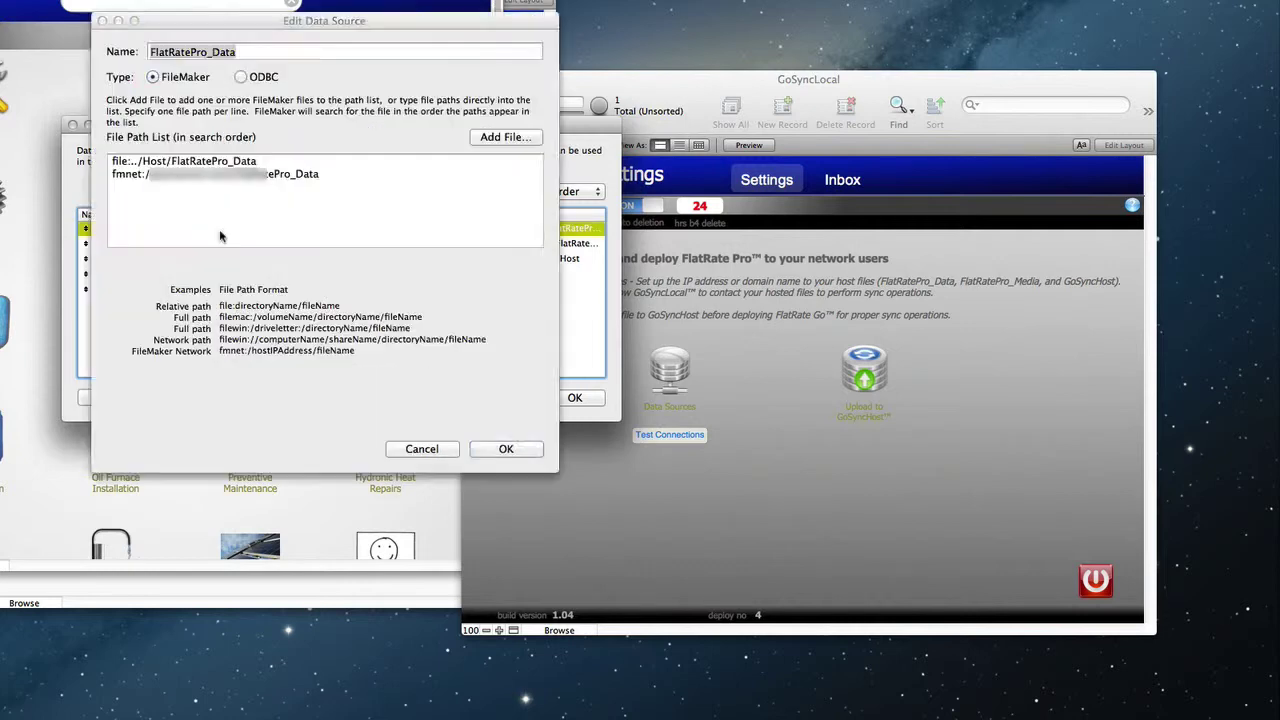
double_click(192, 178)
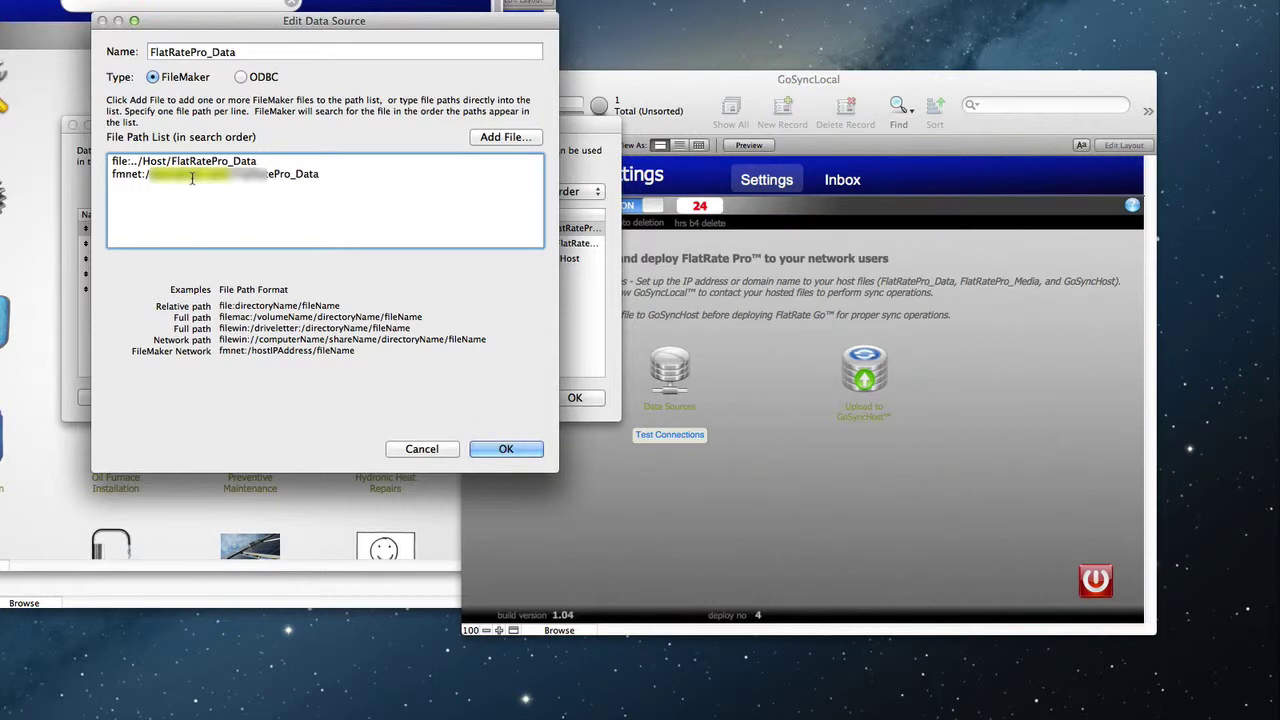
key(super+v)
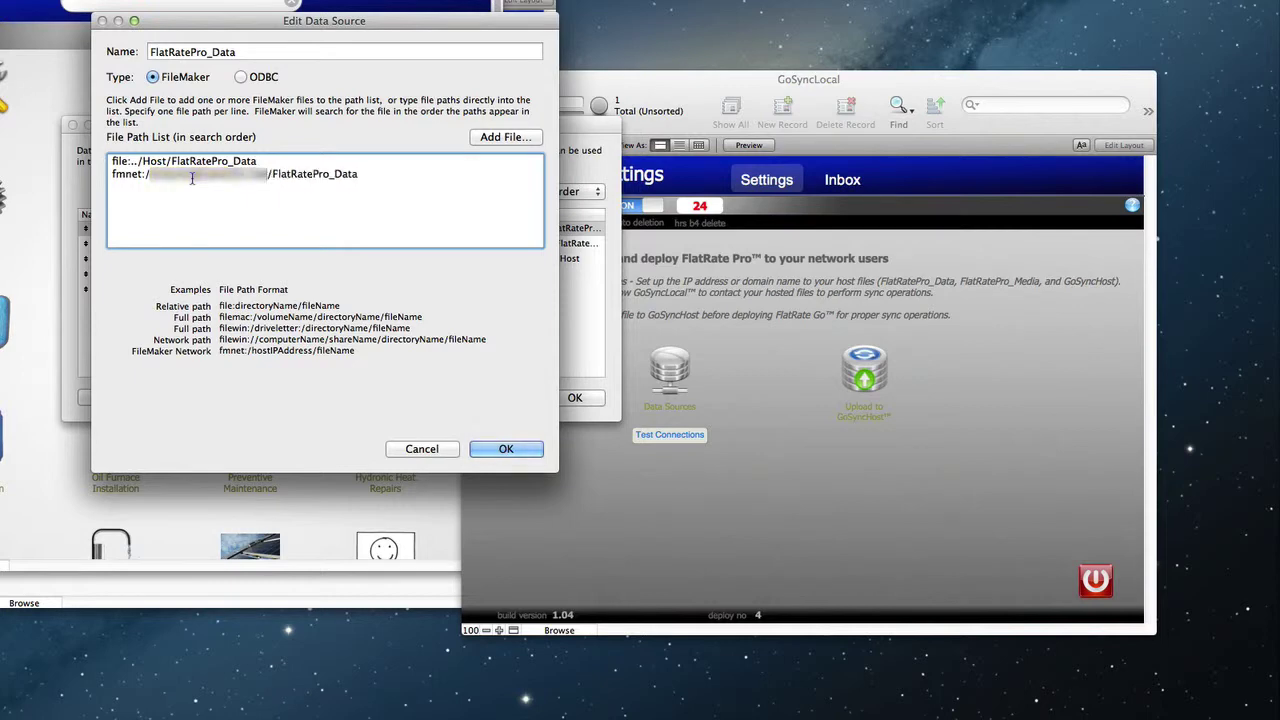
click(506, 449)
Set the server domain in the FlatRatePro_Media source's network path to trulysimplesolution.net.
double_click(152, 245)
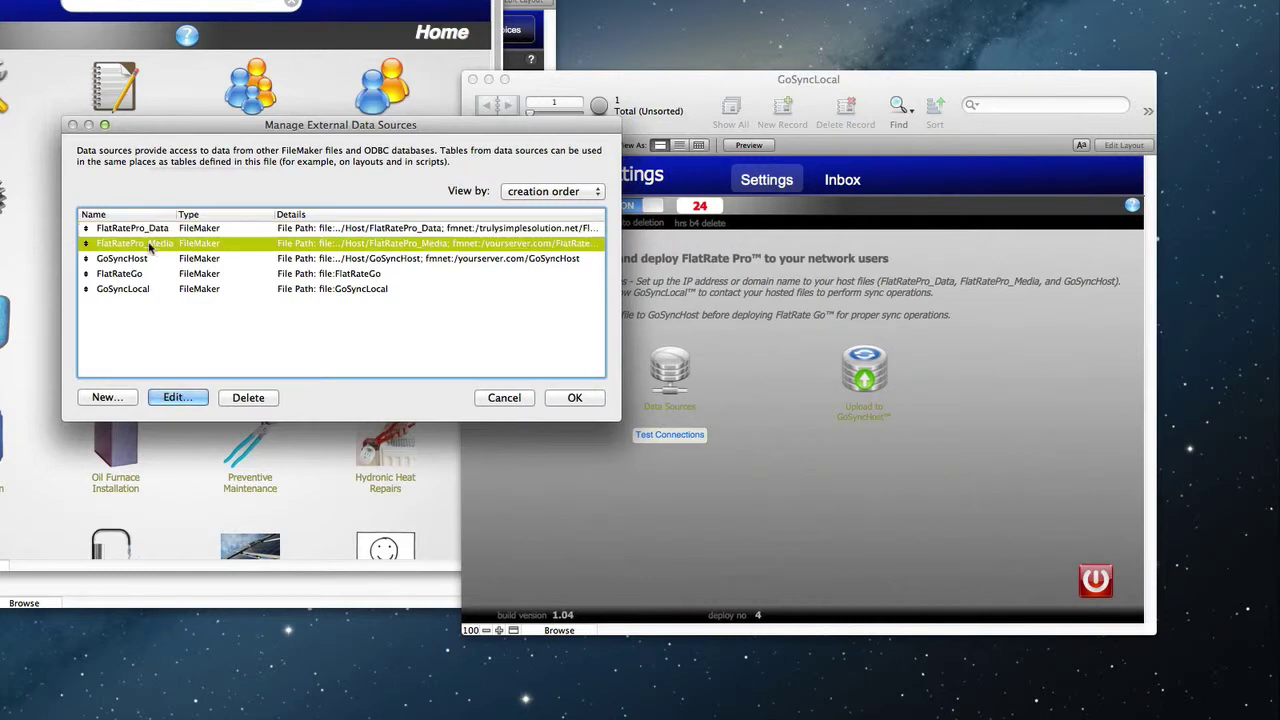
double_click(188, 172)
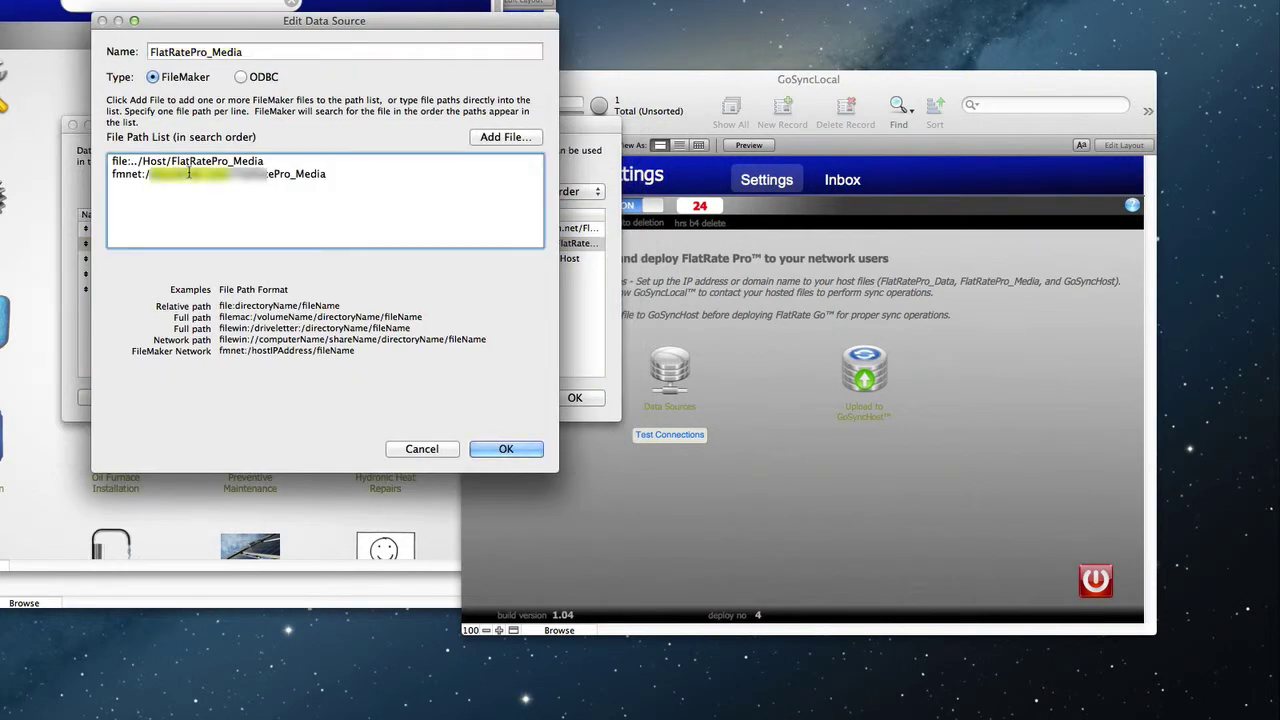
key(super+v)
click(506, 449)
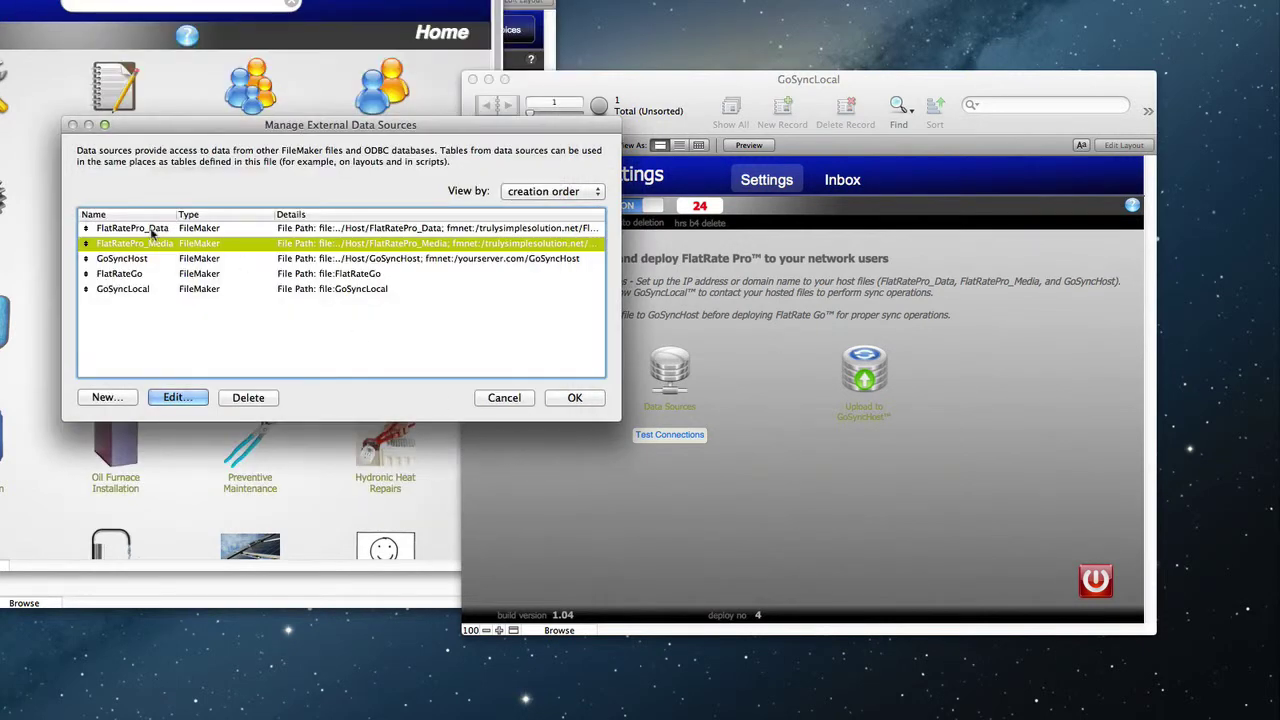
Set GoSyncLocal's GoSyncHost source network path to the trulysimplesolution.net domain and save the data sources.
double_click(137, 259)
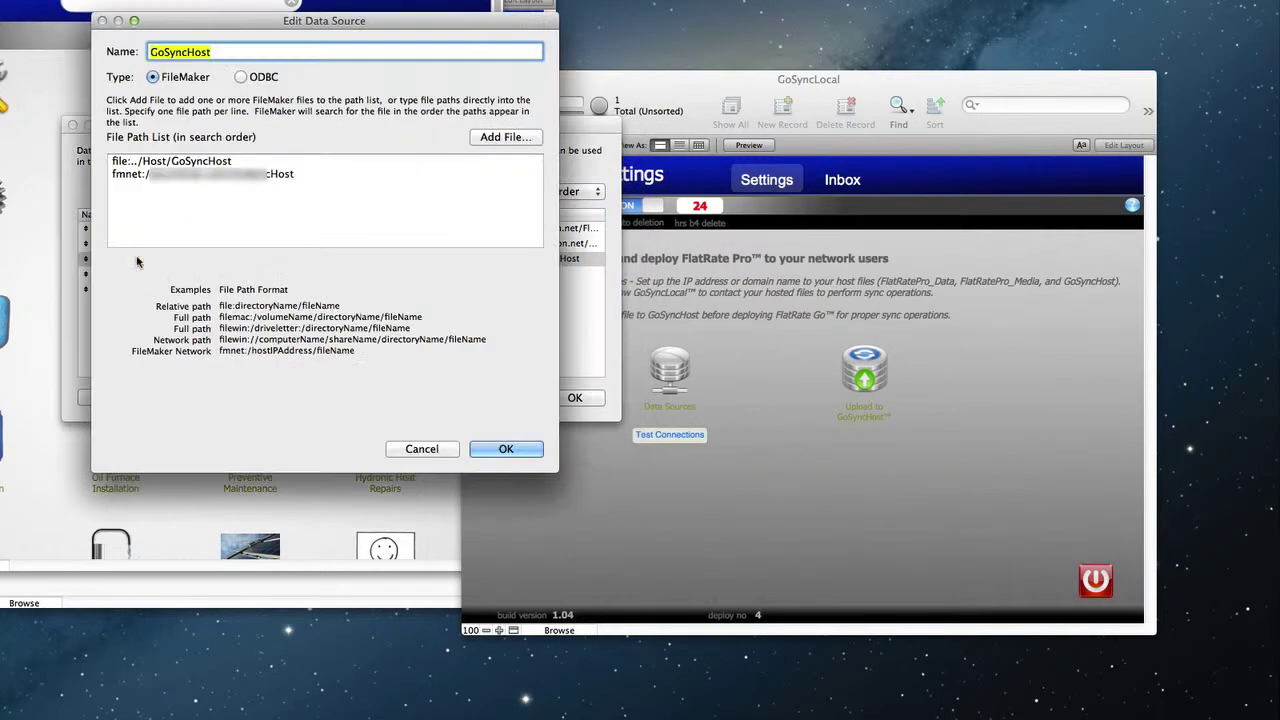
double_click(193, 174)
key(super+v)
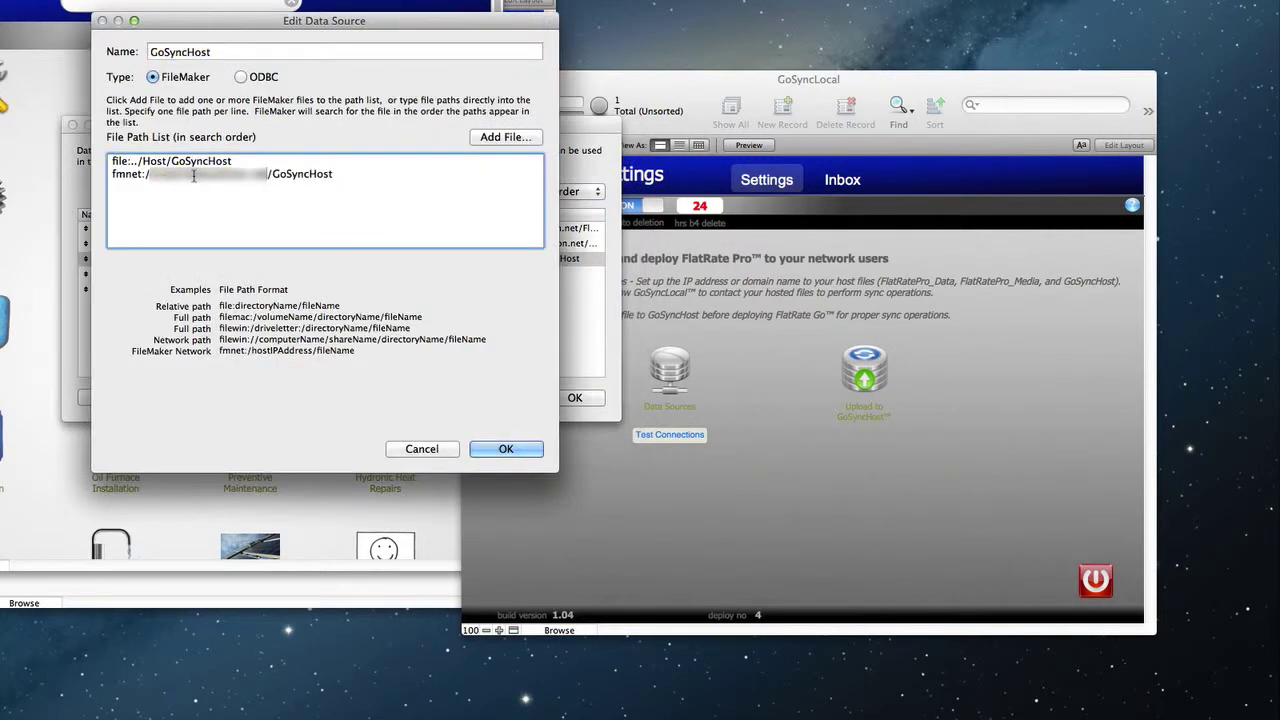
click(504, 446)
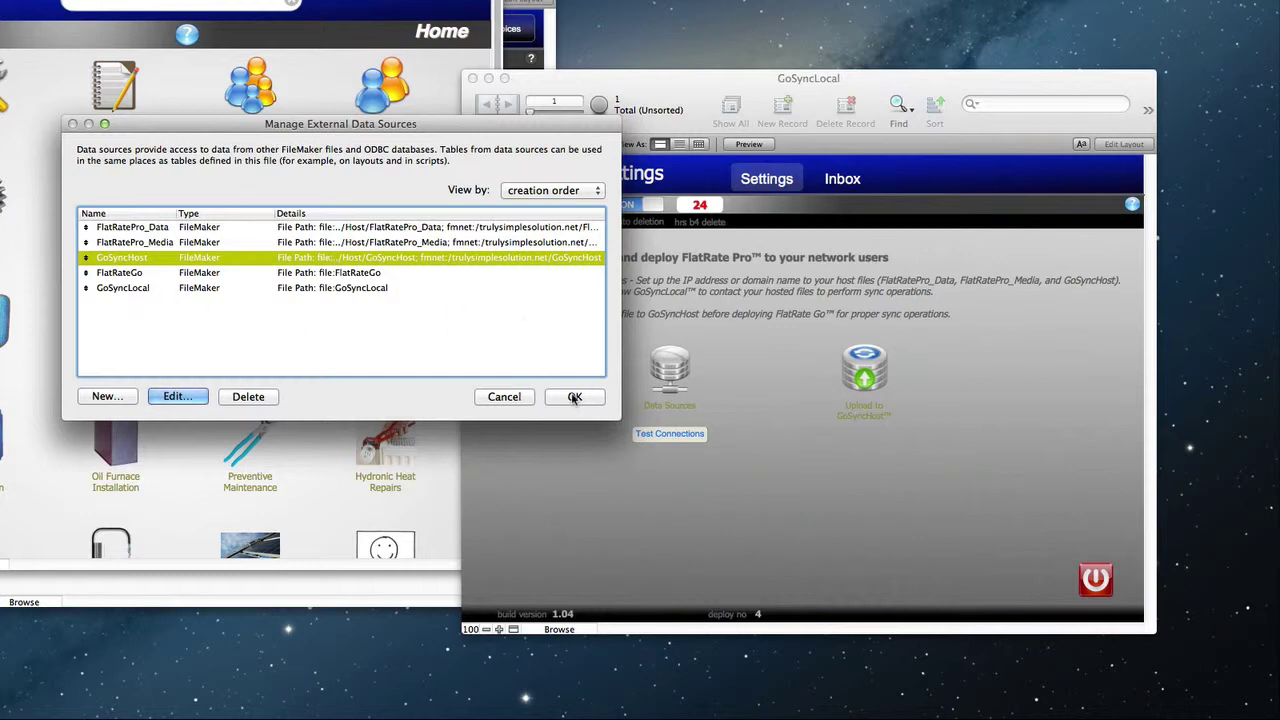
Test GoSyncLocal's external data source connections and upload the GoSyncLocal file to GoSyncHost.
click(656, 437)
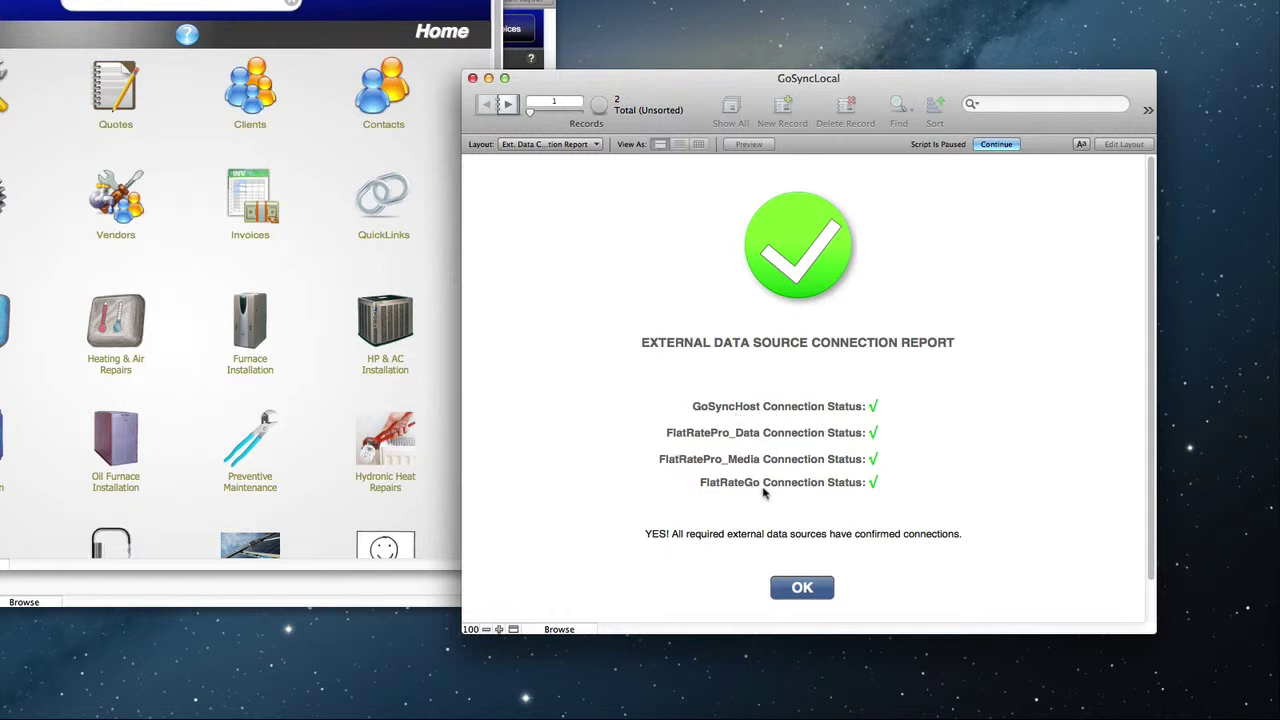
click(802, 589)
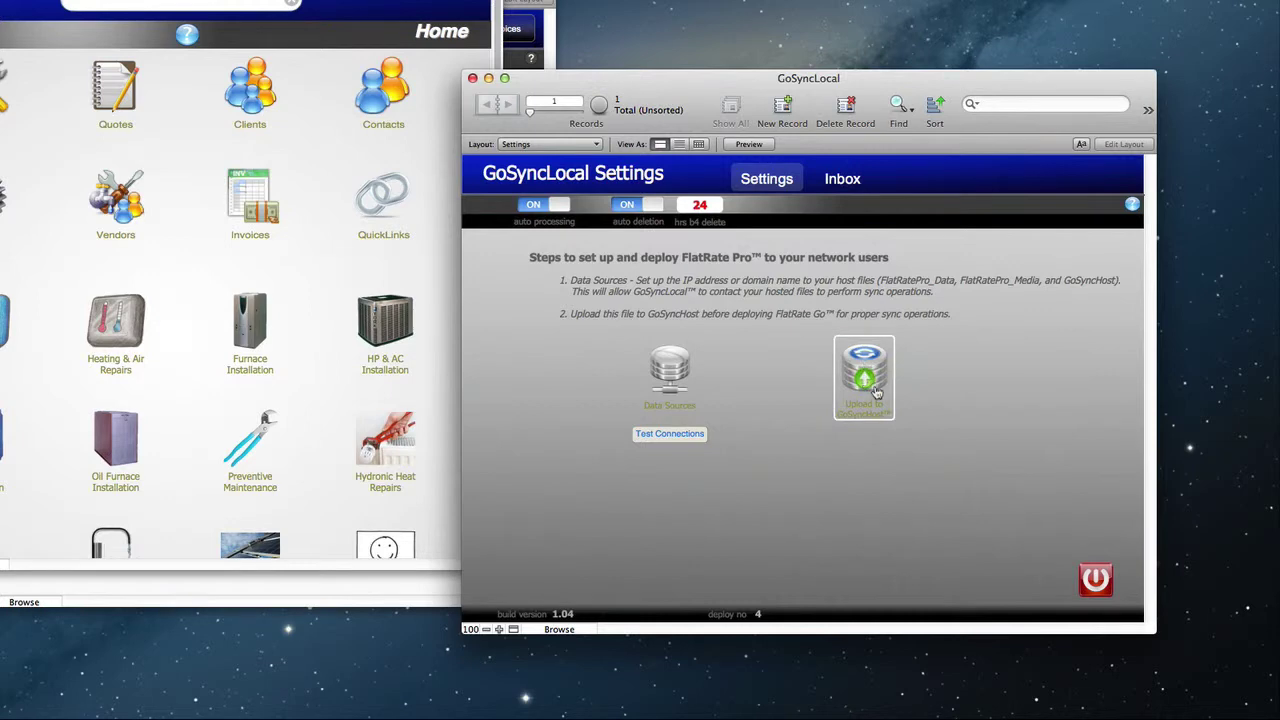
click(865, 377)
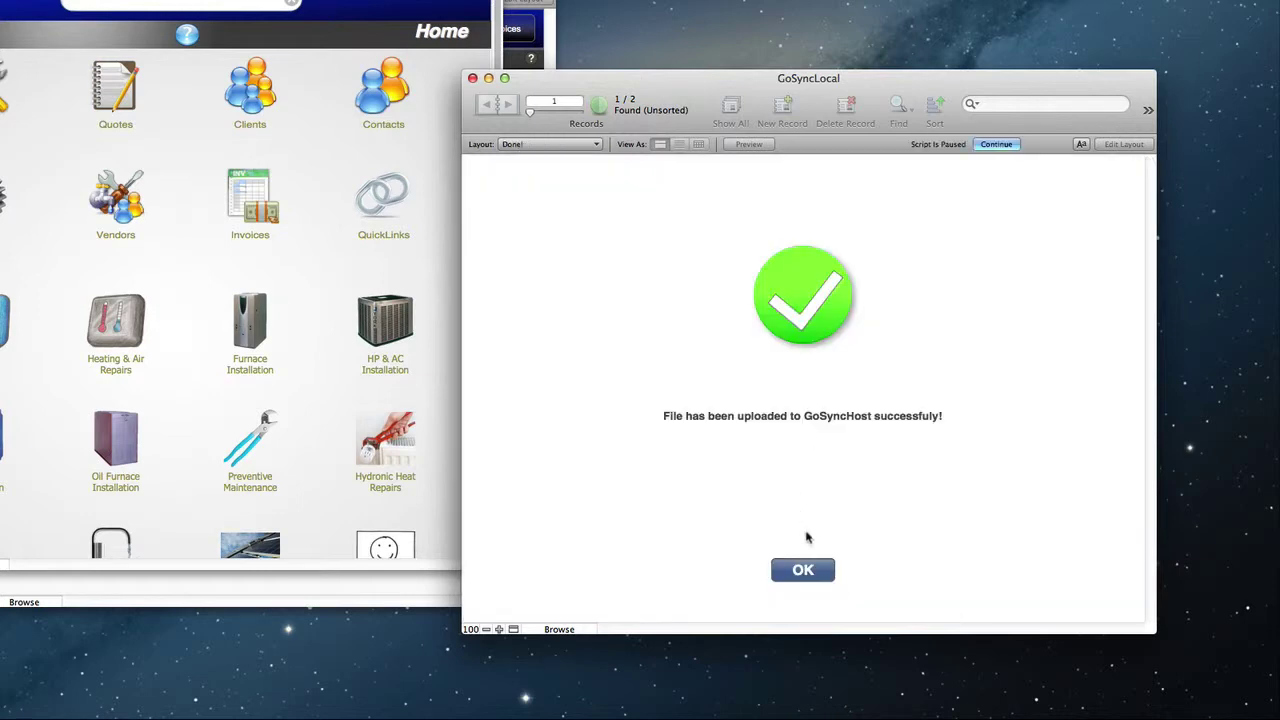
click(815, 576)
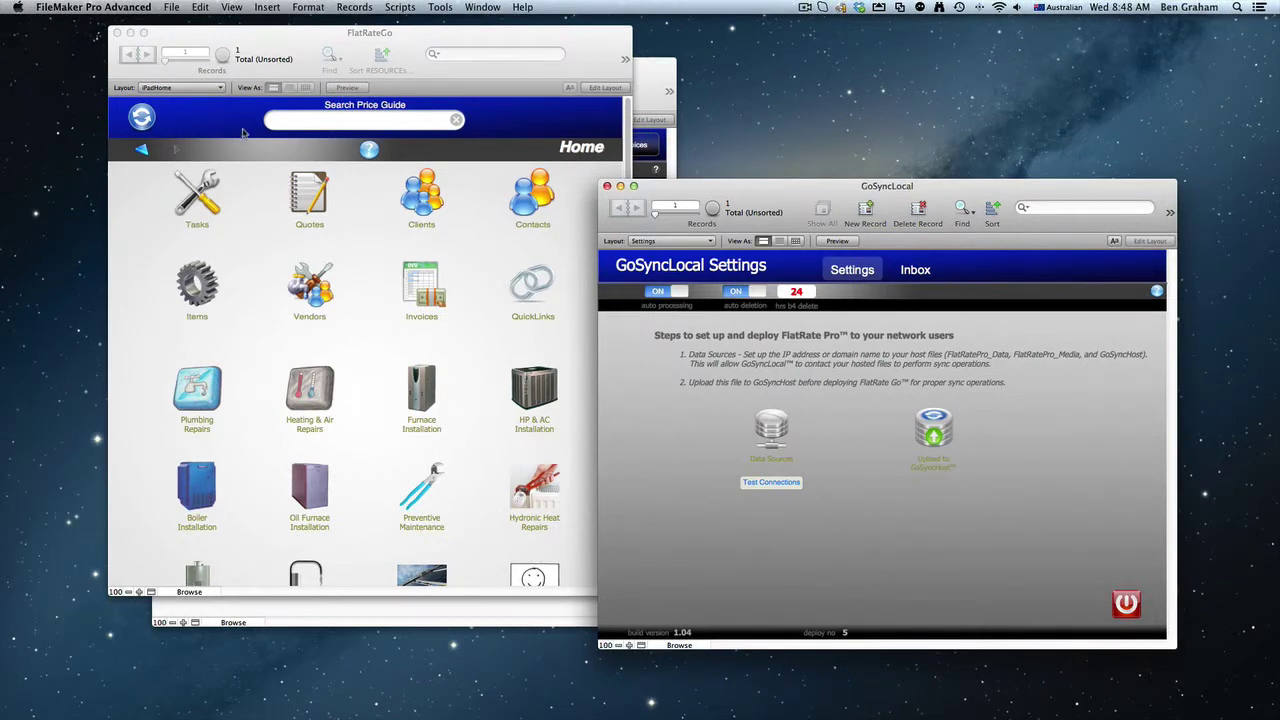
Return to the FlatRateGo administration preferences and reload FlatRate Go with the current tasks, items, vendors and settings.
click(18, 3)
click(181, 89)
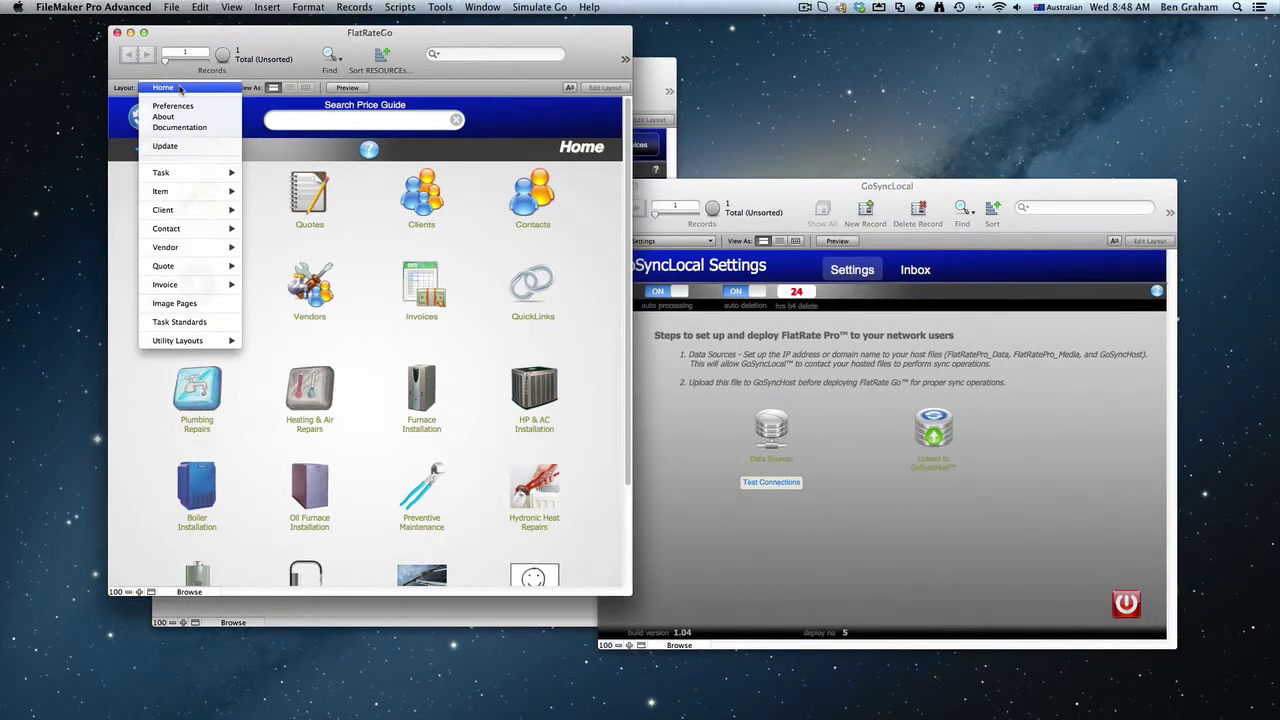
click(176, 106)
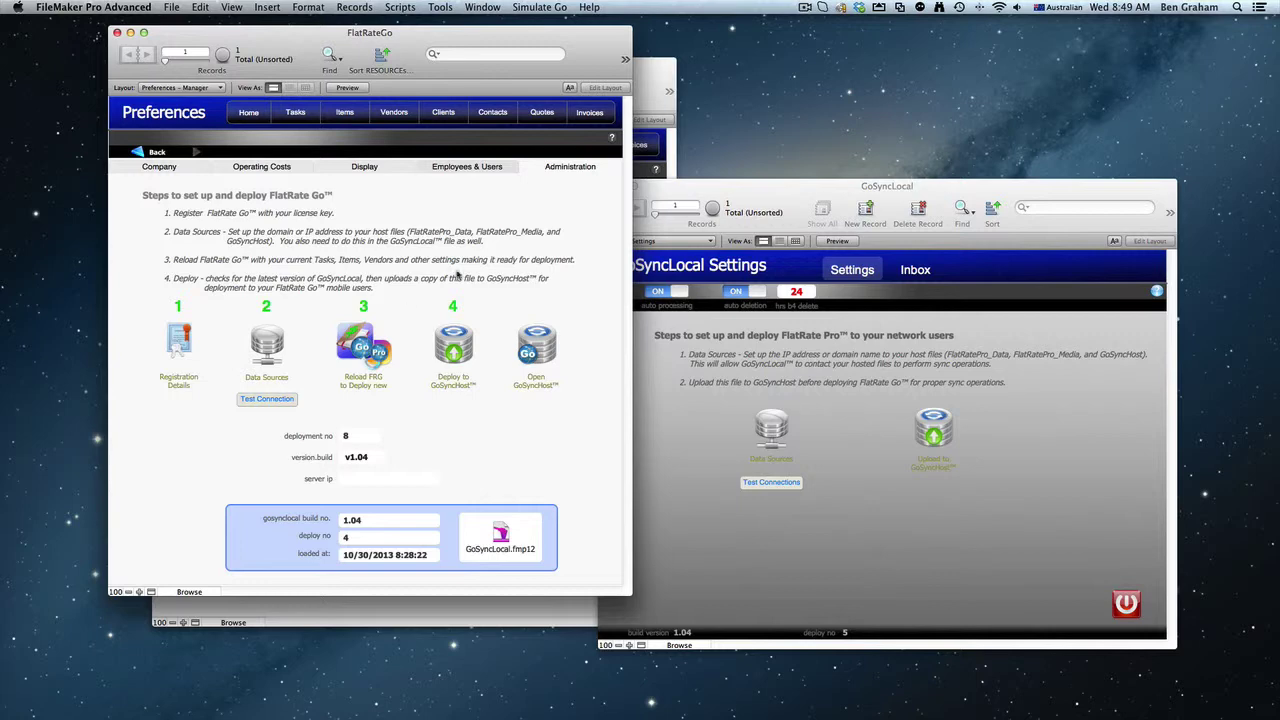
click(362, 352)
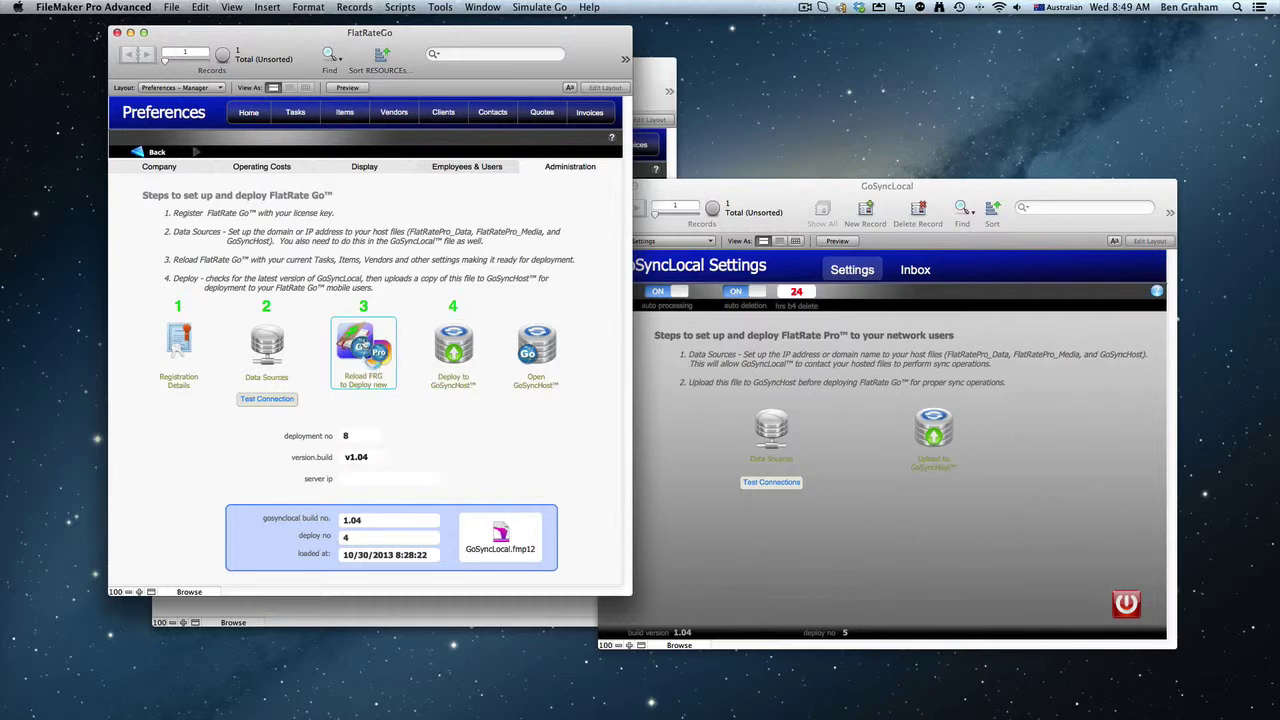
Review the reloaded task, item, vendor, client, contact, quote and invoice records in FlatRateGo.
click(295, 115)
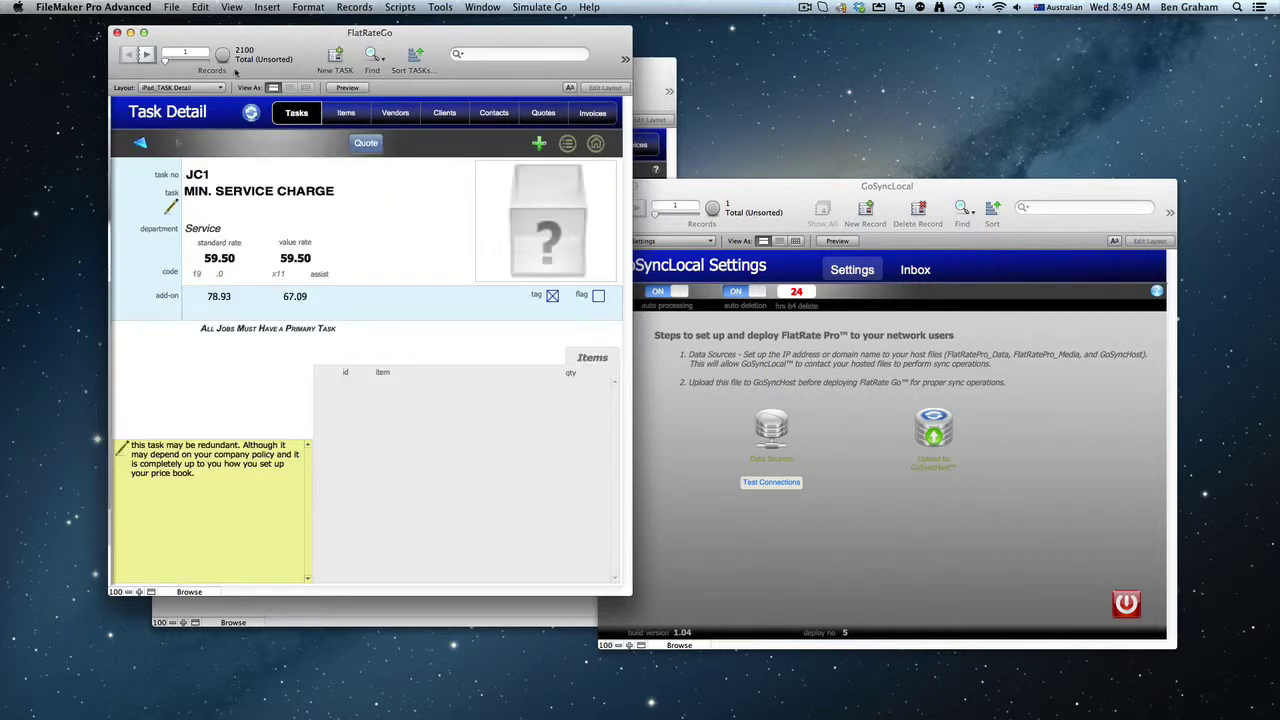
click(346, 115)
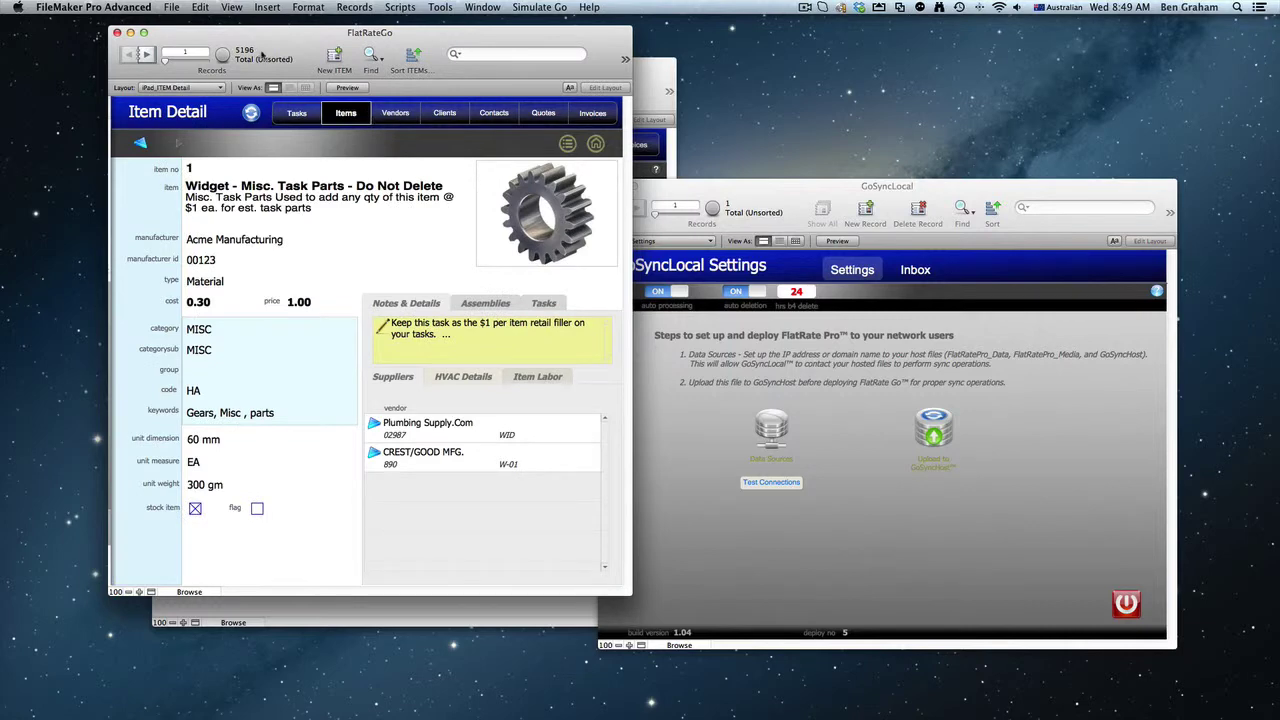
click(404, 113)
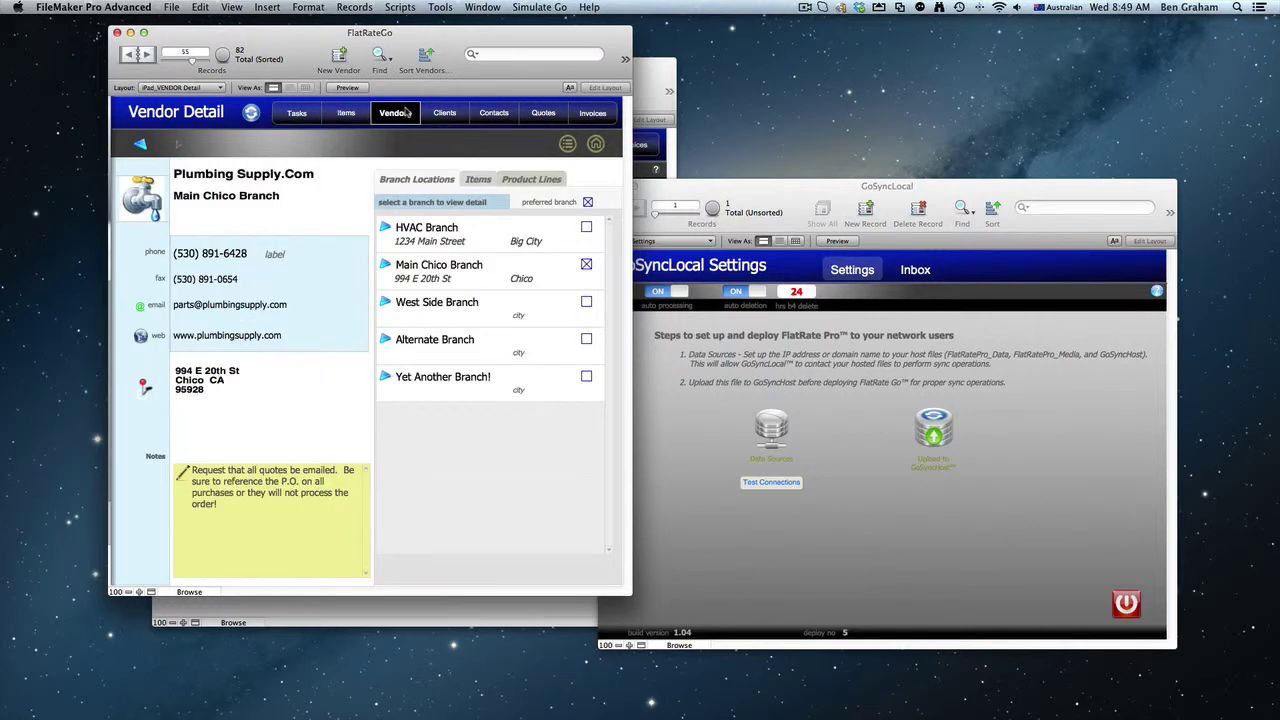
click(444, 113)
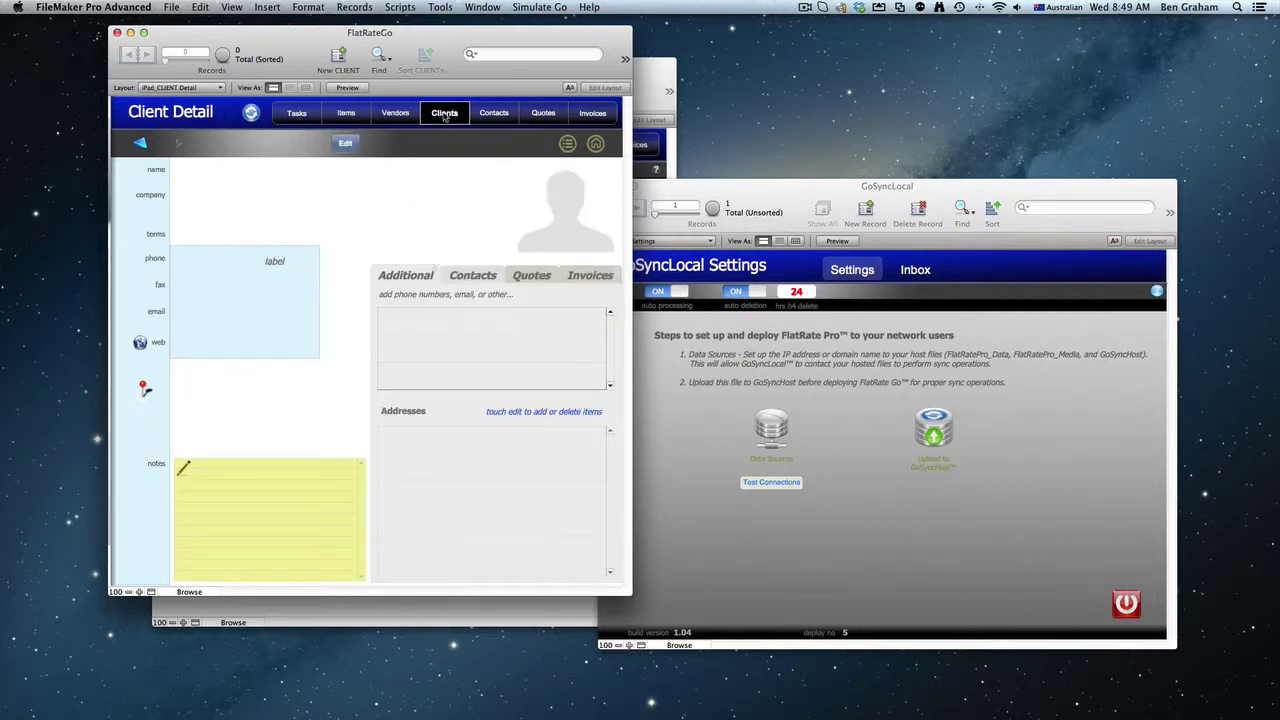
click(490, 114)
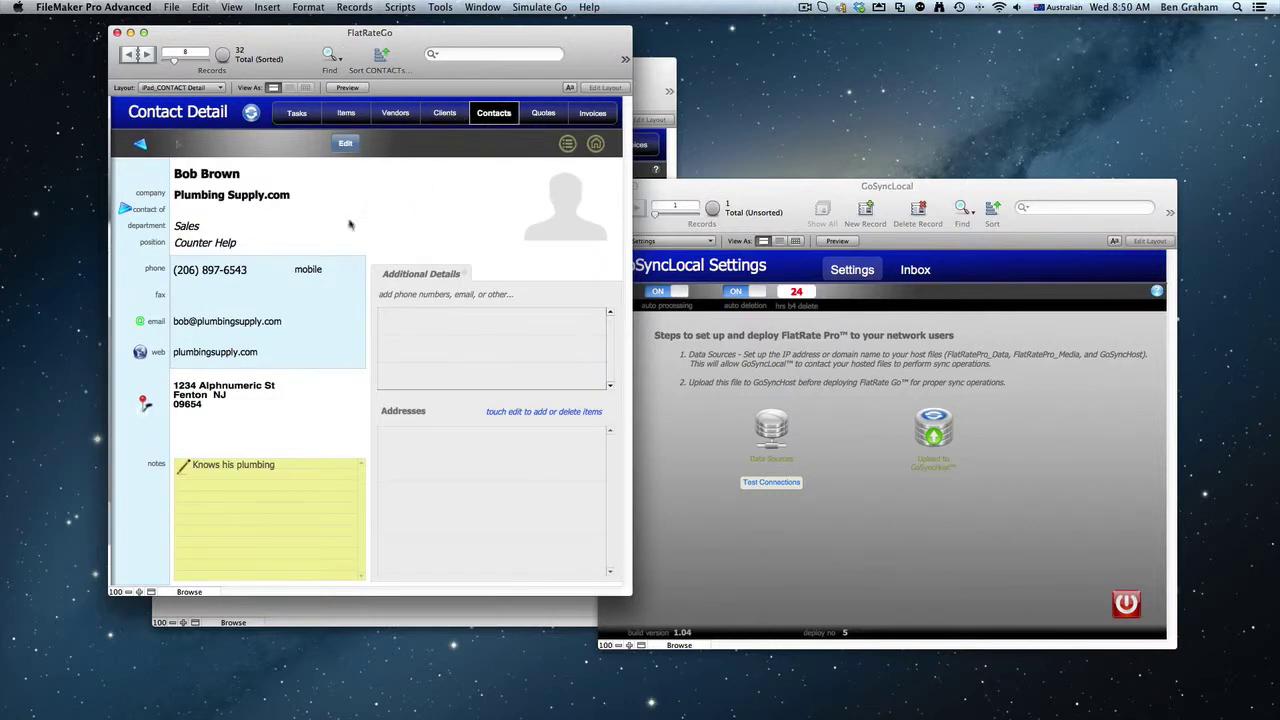
click(545, 115)
click(603, 114)
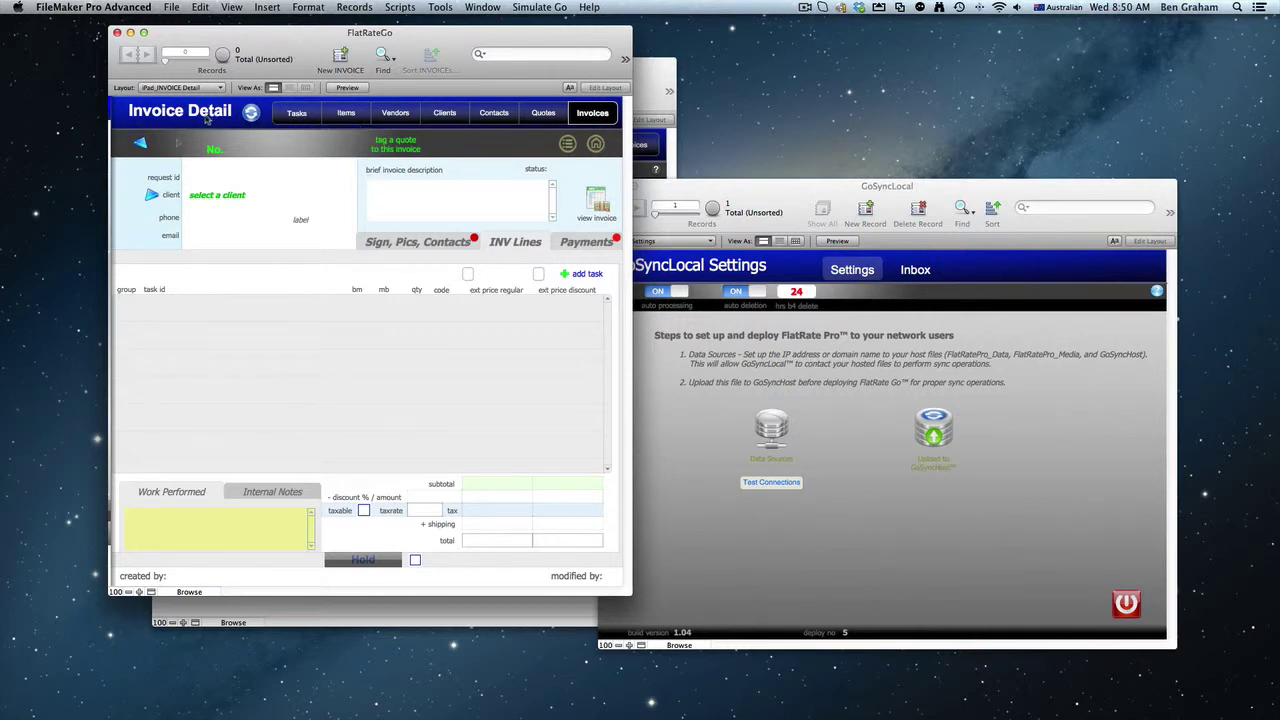
From the FlatRateGo administration preferences, deploy the file with the latest GoSyncLocal to GoSyncHost.
click(180, 88)
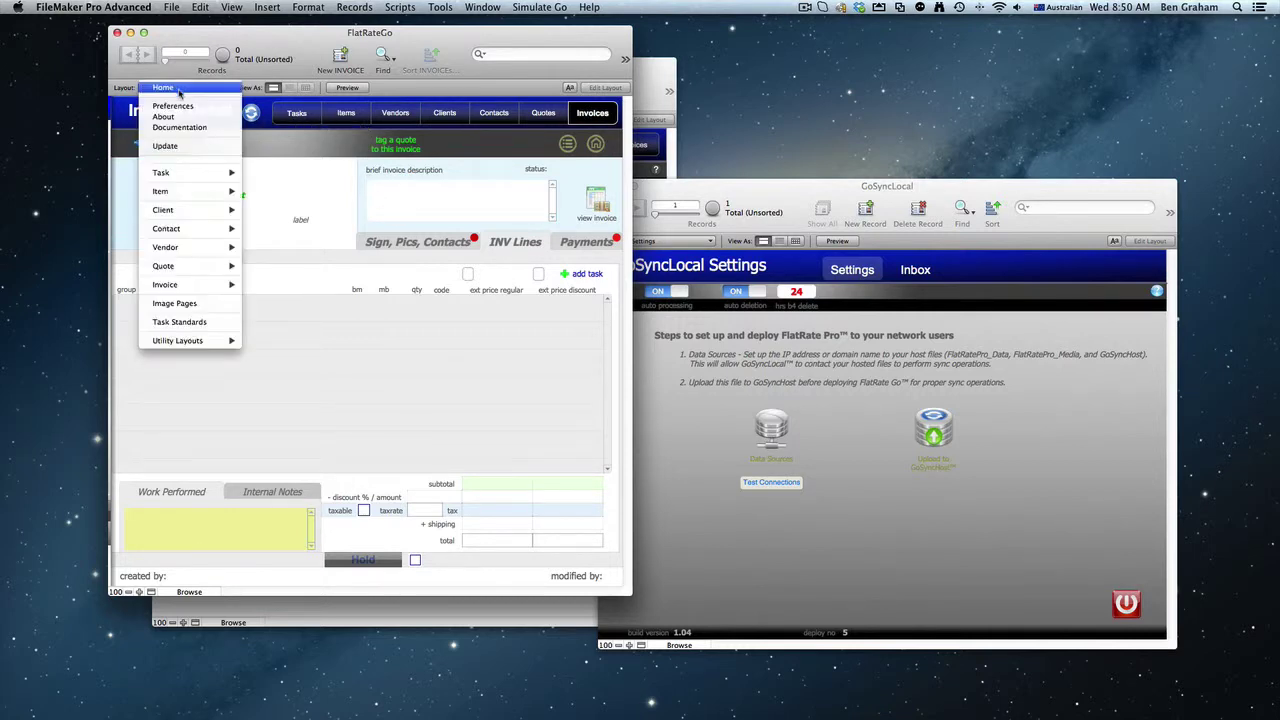
click(186, 106)
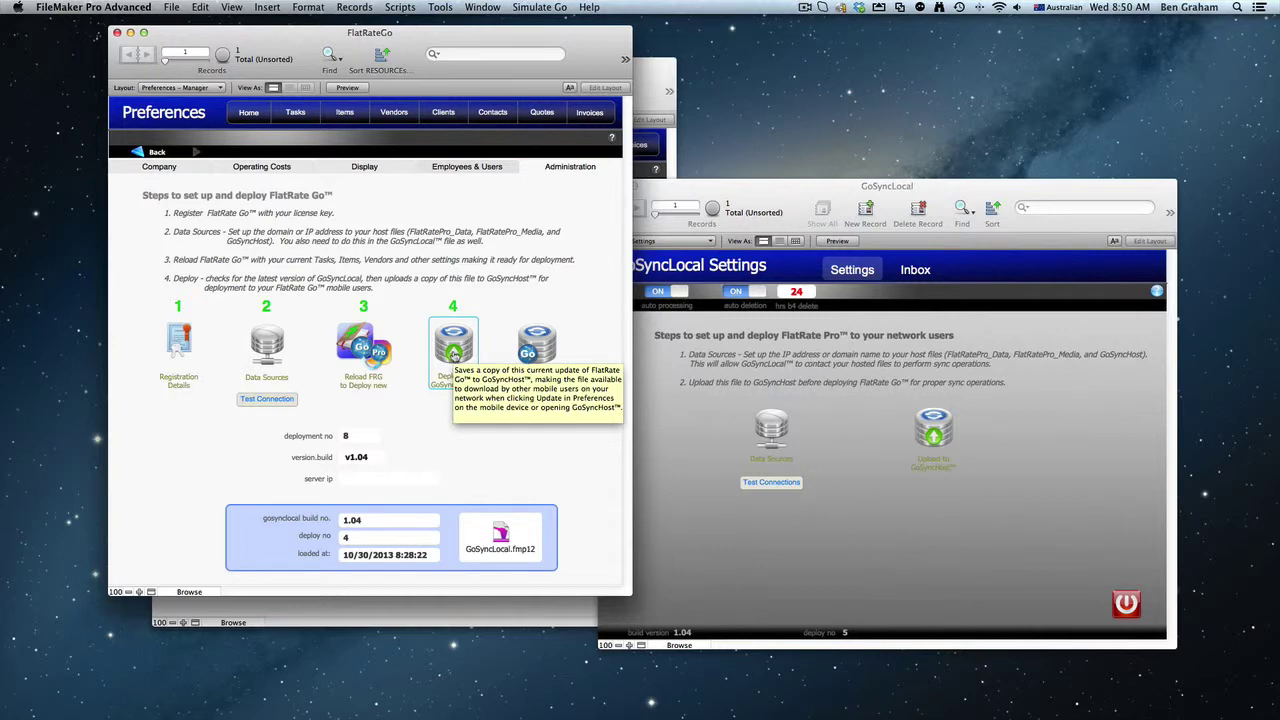
click(453, 350)
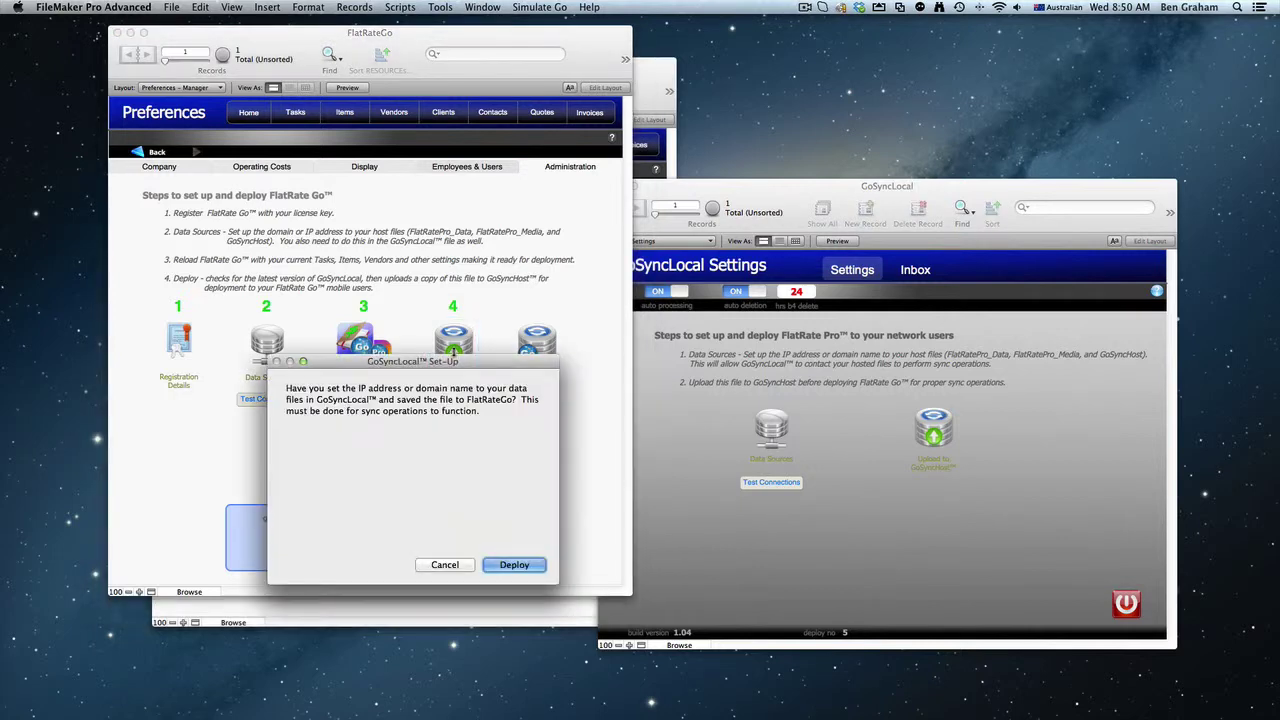
click(534, 567)
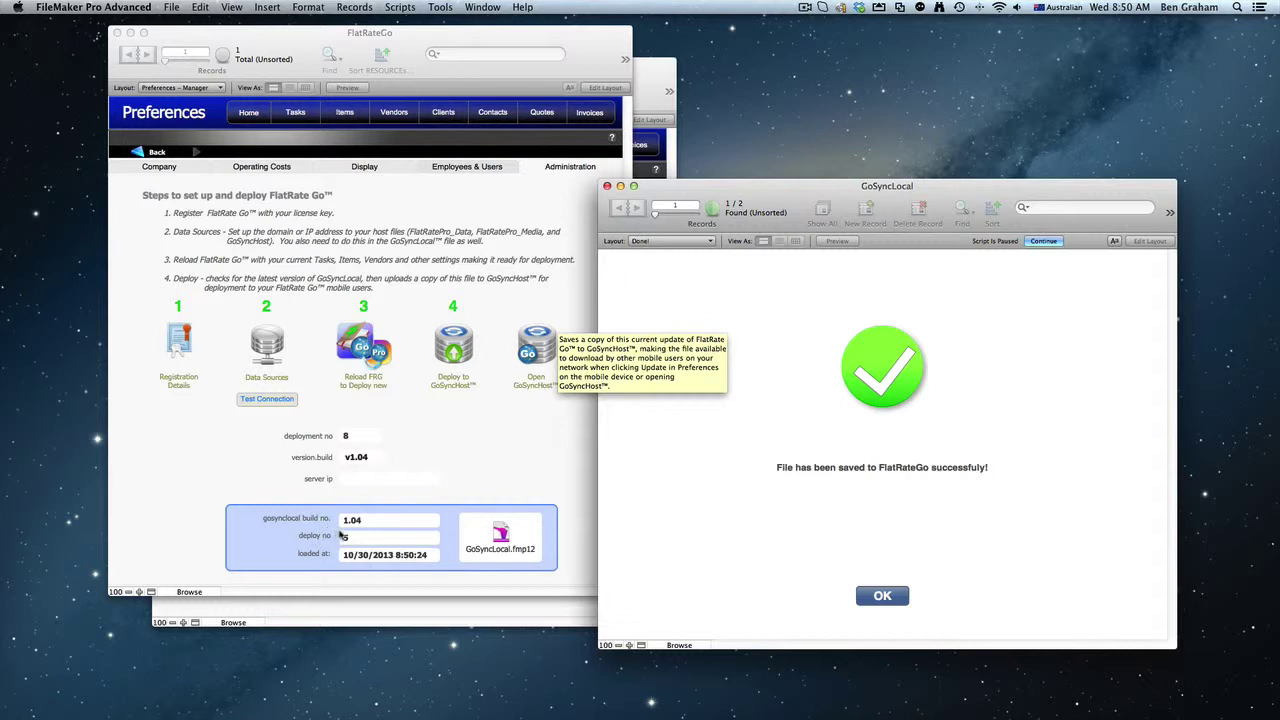
click(882, 597)
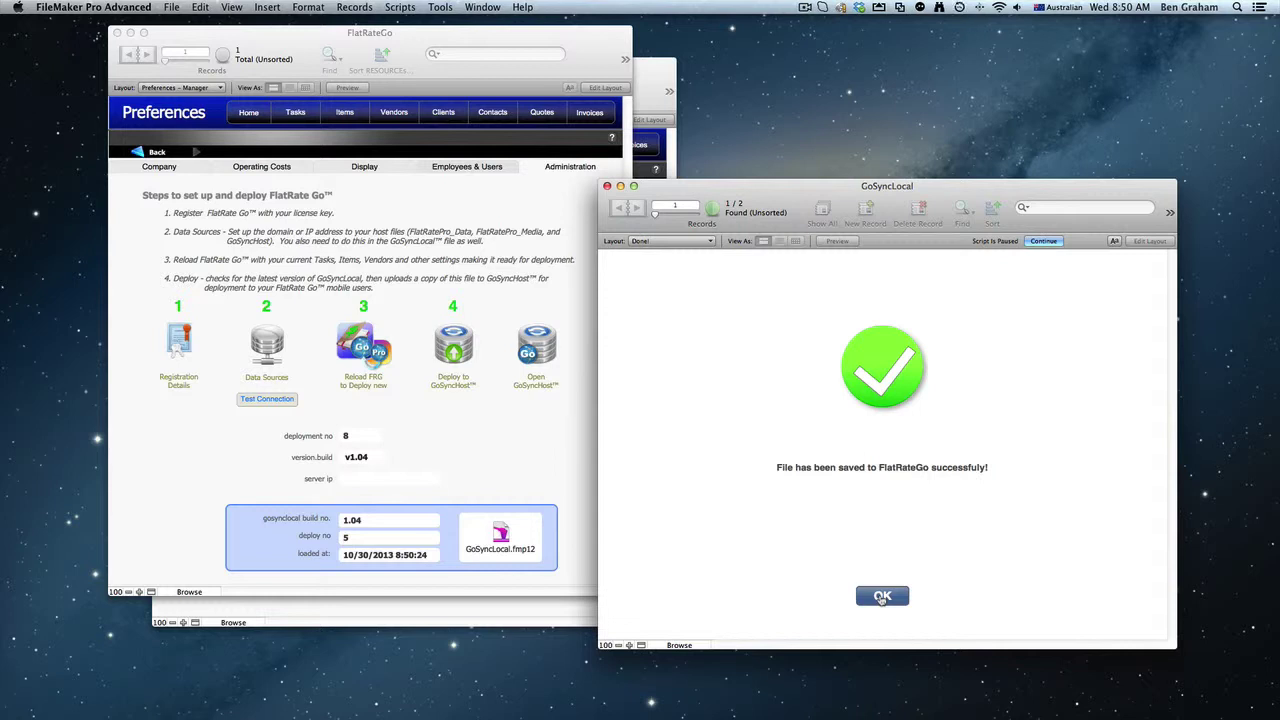
click(882, 597)
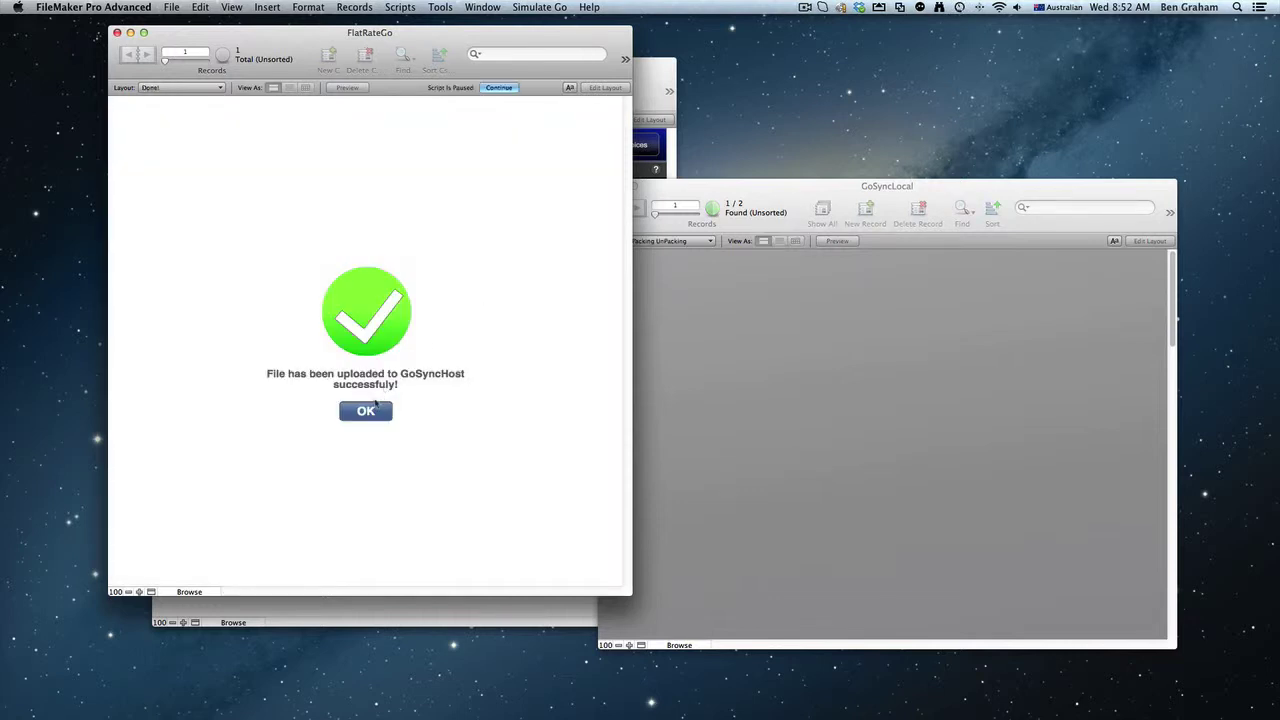
Close the upload confirmation, inspect the FlatRatePro, GoSyncLocal and FlatRateGo download records in GoSyncHost, and return to the FlatRateGo preferences.
click(366, 412)
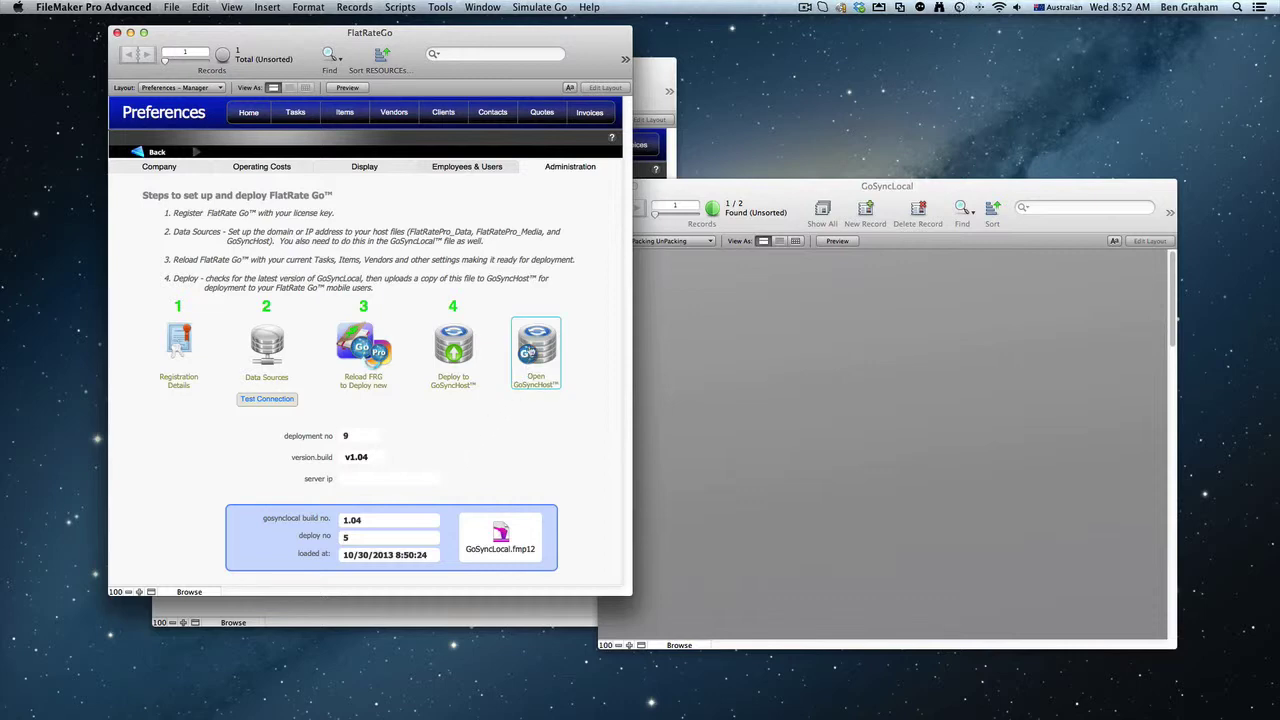
click(536, 350)
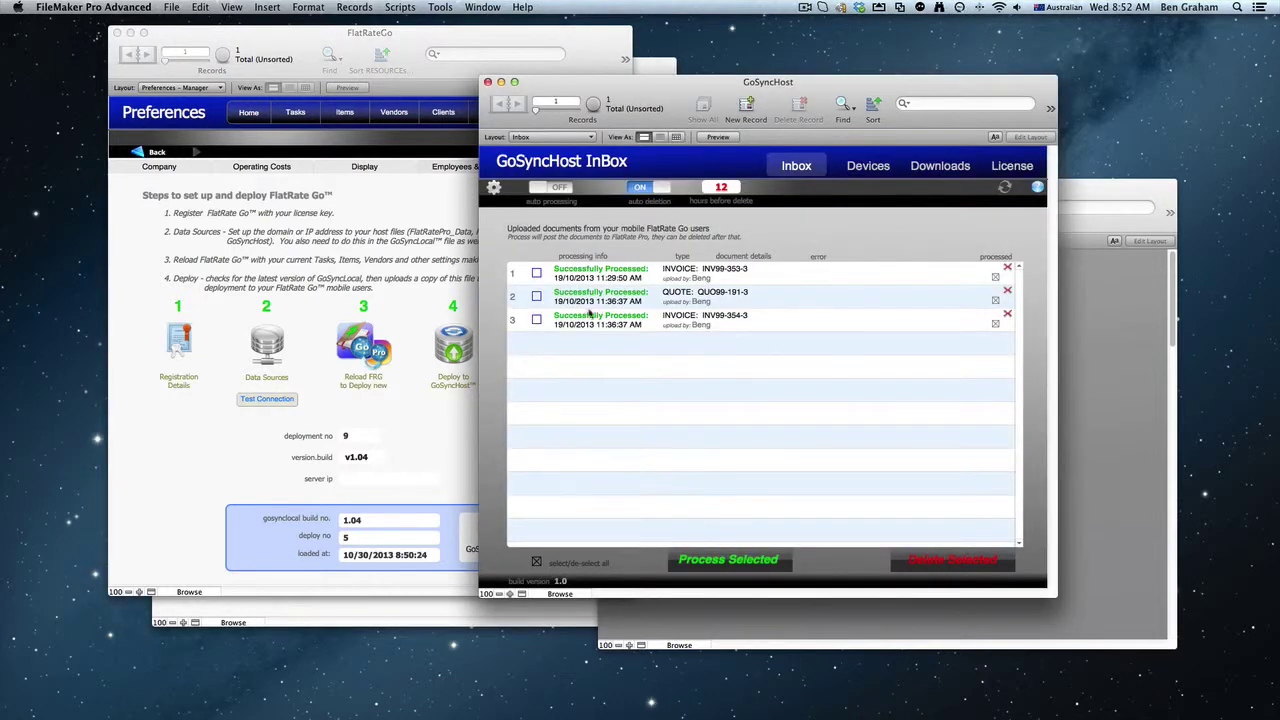
click(945, 170)
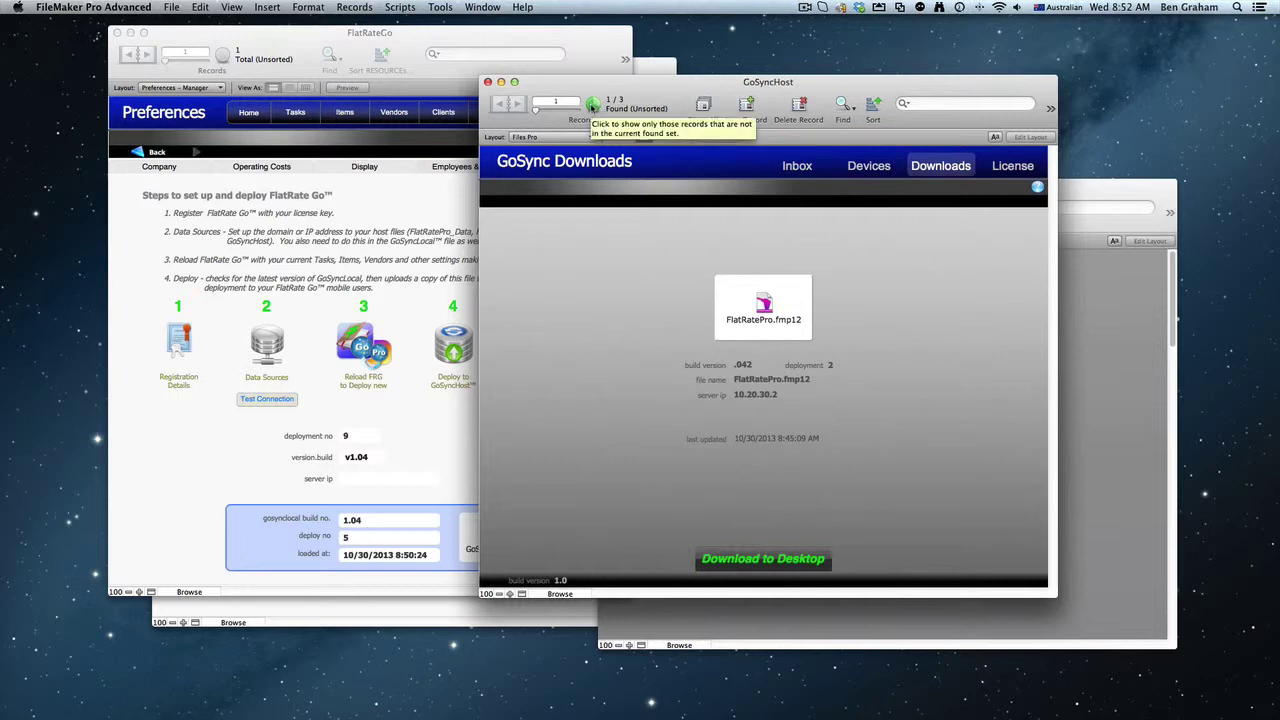
key(ctrl+Down)
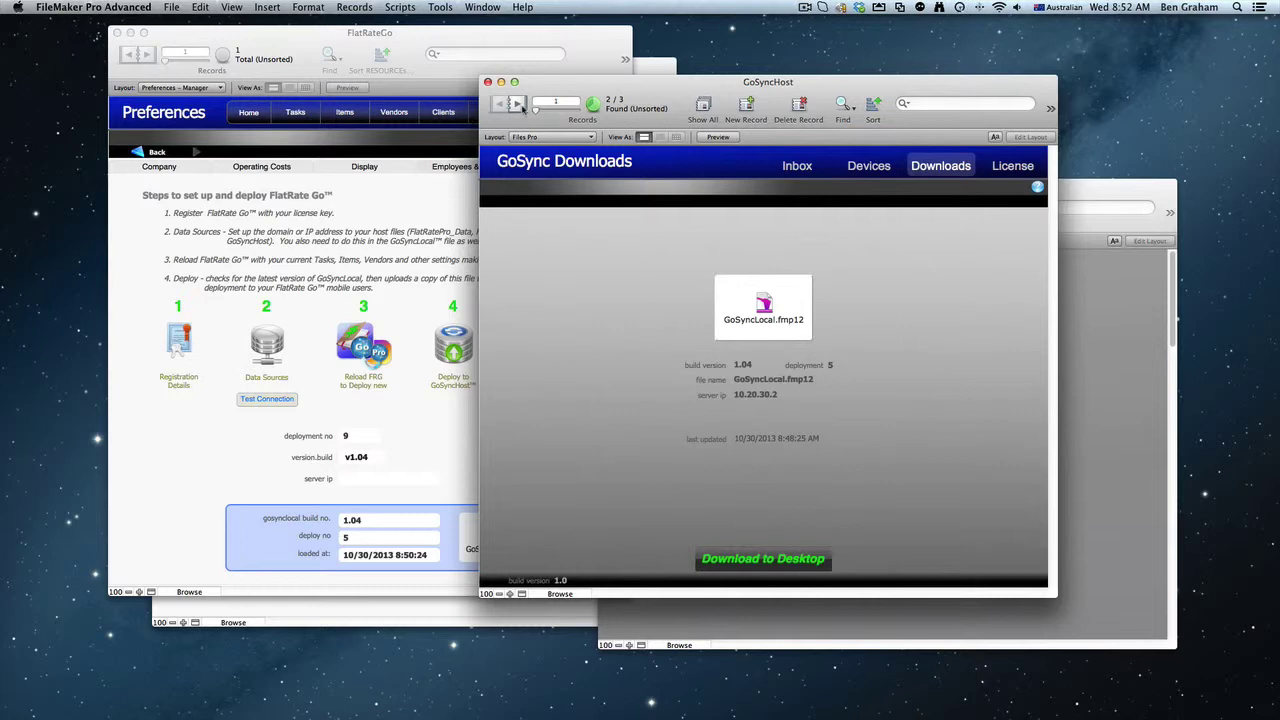
click(518, 104)
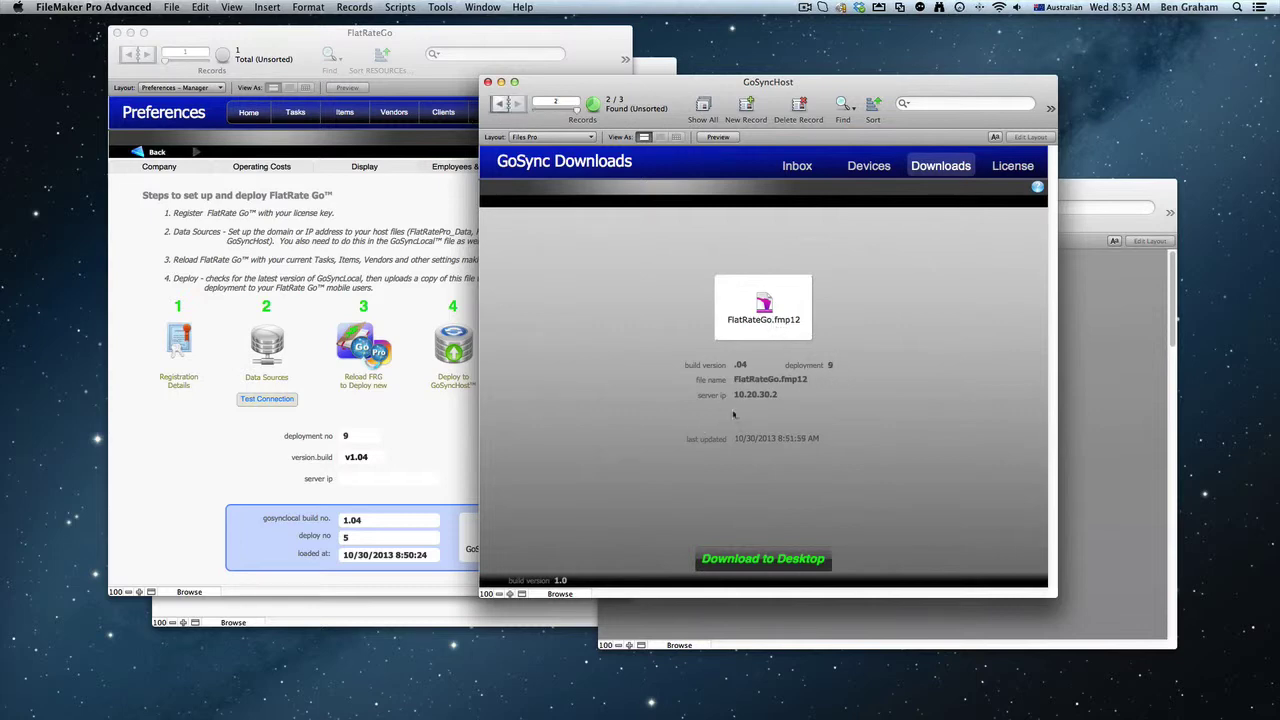
click(434, 205)
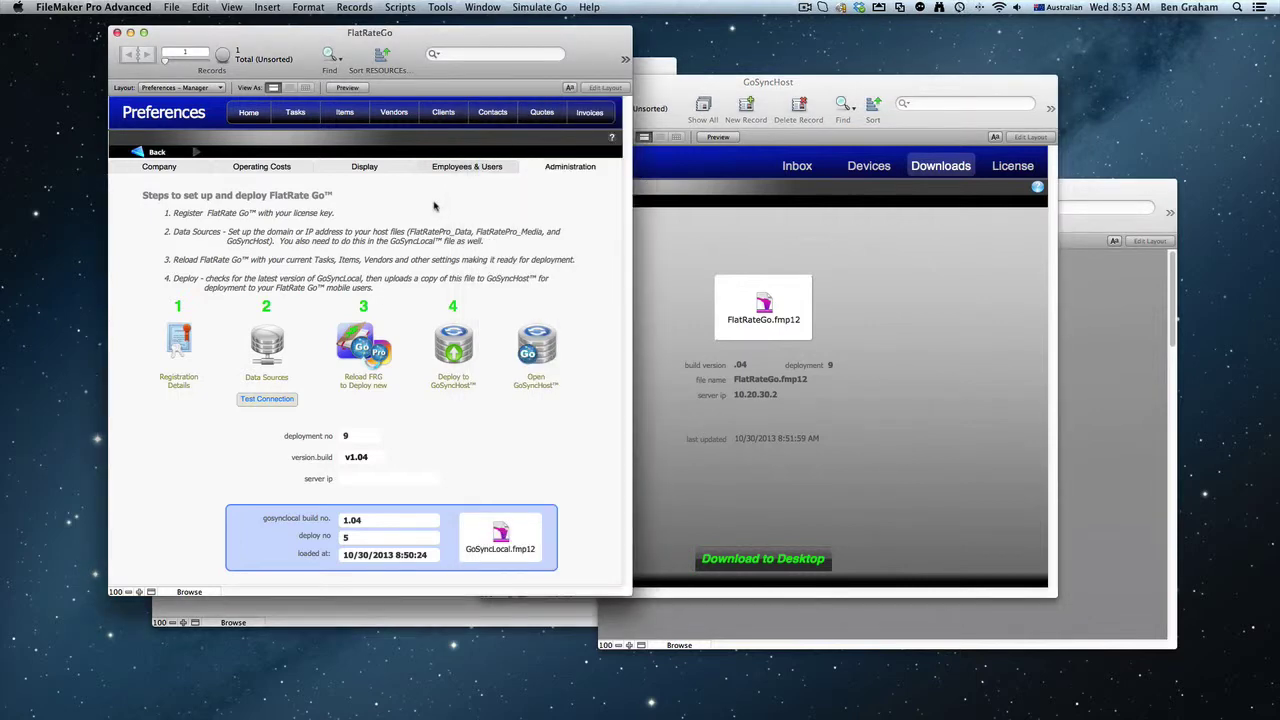